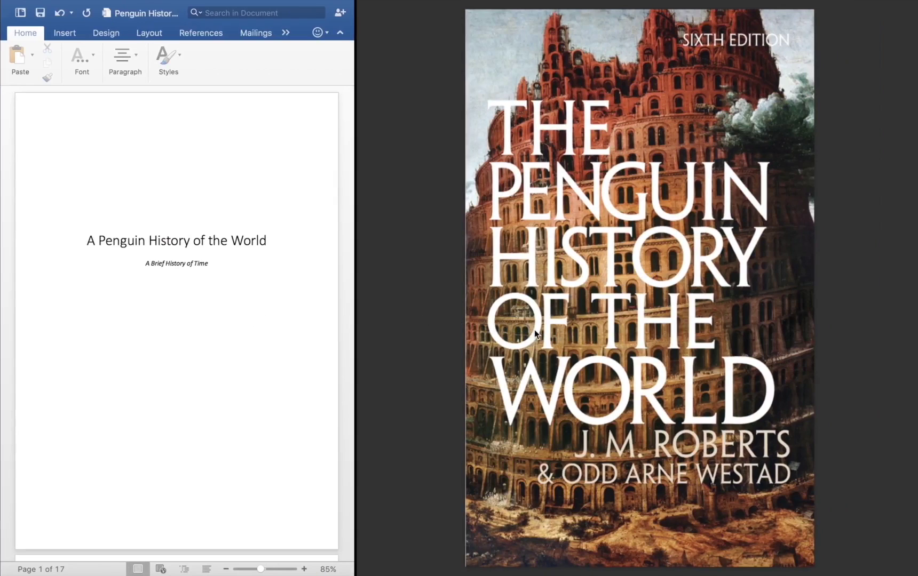
# Scroll the Preview book from the cover past the title, copyright and Contents pages to pages 4–5.
pyautogui.scroll(-5, 585, 368)
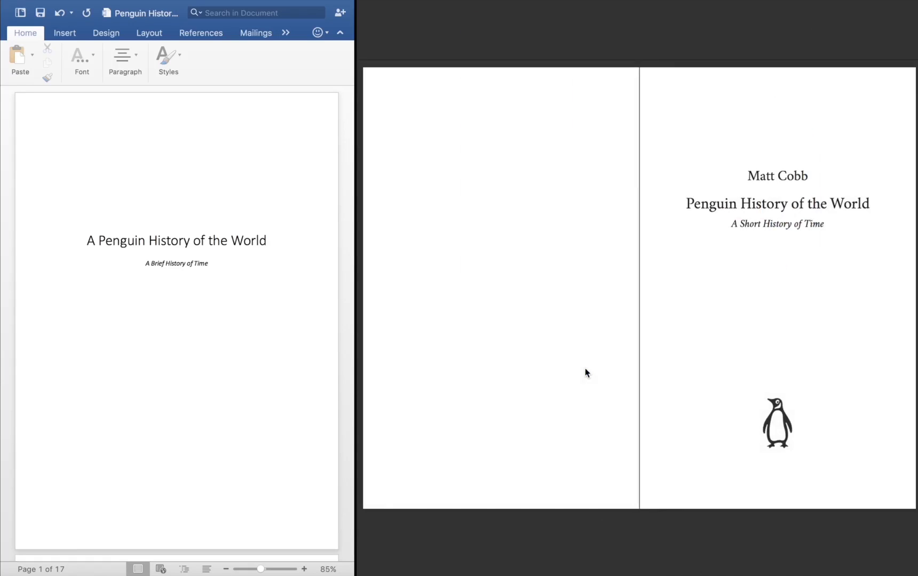
pyautogui.scroll(-5, 585, 368)
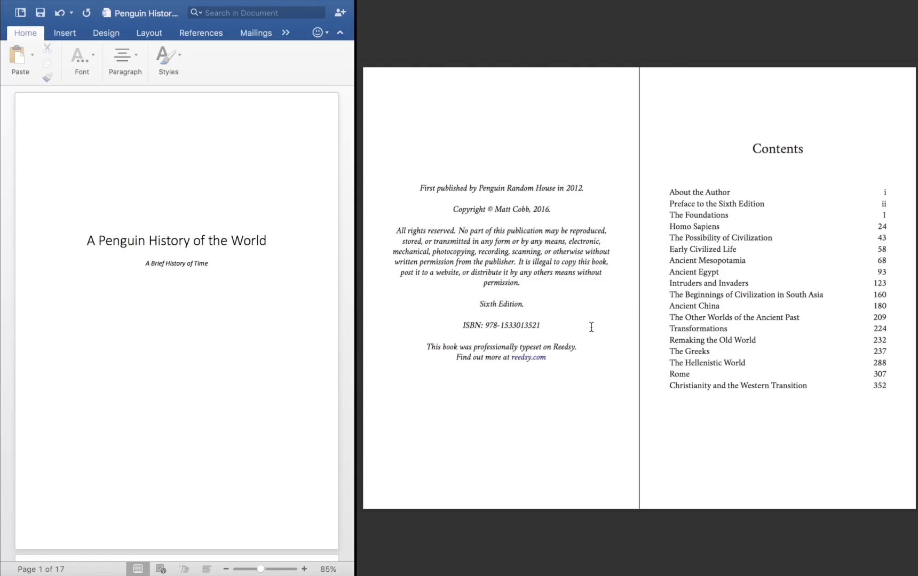
pyautogui.scroll(-10, 560, 320)
pyautogui.scroll(-10, 592, 327)
pyautogui.scroll(-3, 592, 326)
pyautogui.scroll(-3, 592, 327)
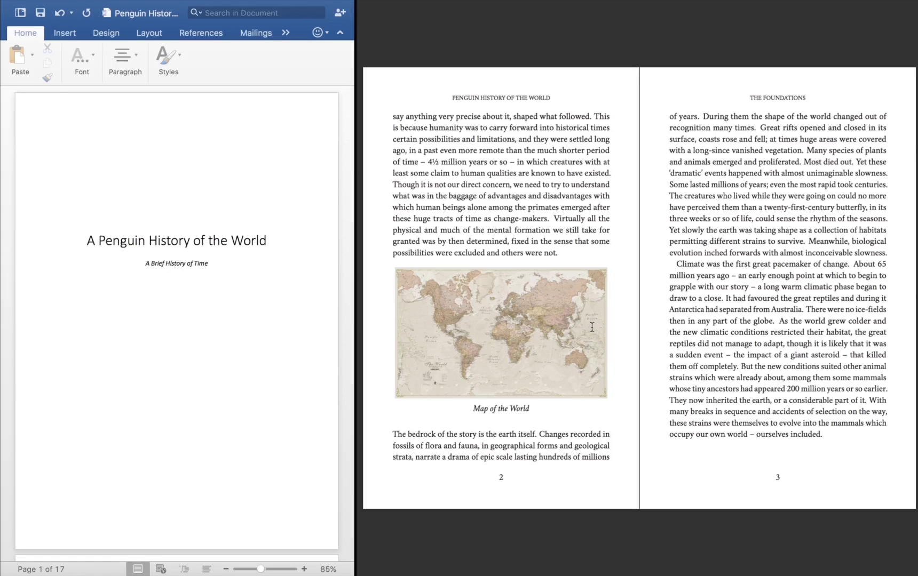
pyautogui.scroll(-3, 627, 364)
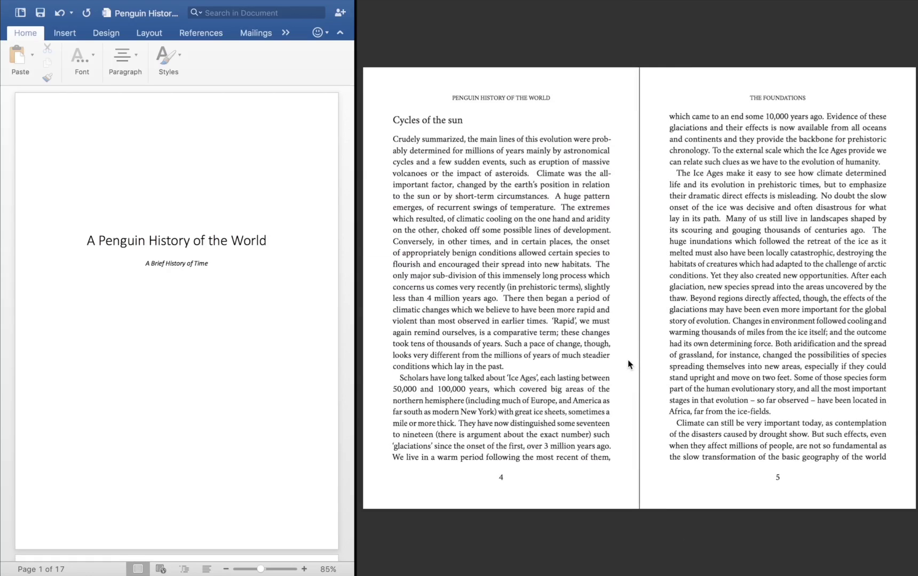
# Create a Reedsy book titled 'Penguin History of the World' and open it in the editor.
pyautogui.hotkey('ctrl', 'Left')
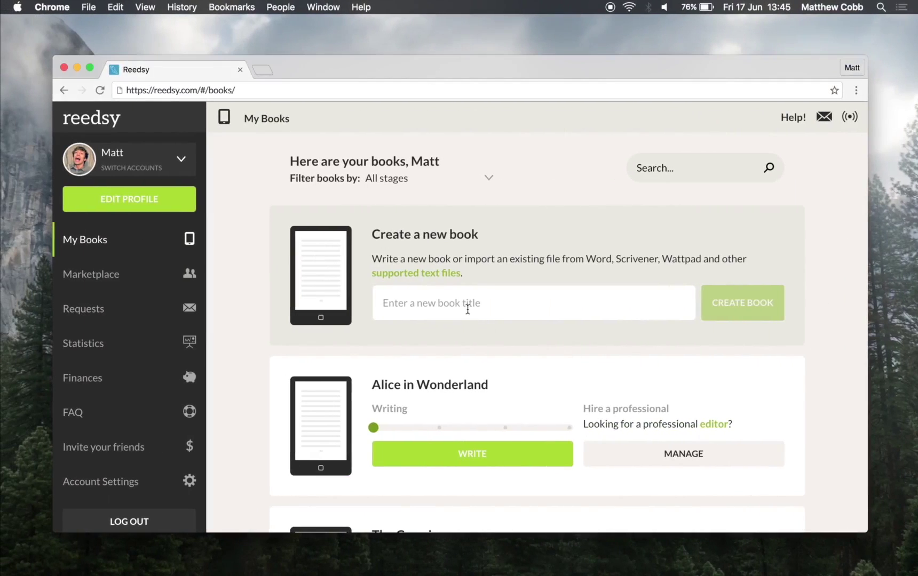
pyautogui.click(468, 308)
pyautogui.write('Penguin History of the World')
pyautogui.click(730, 313)
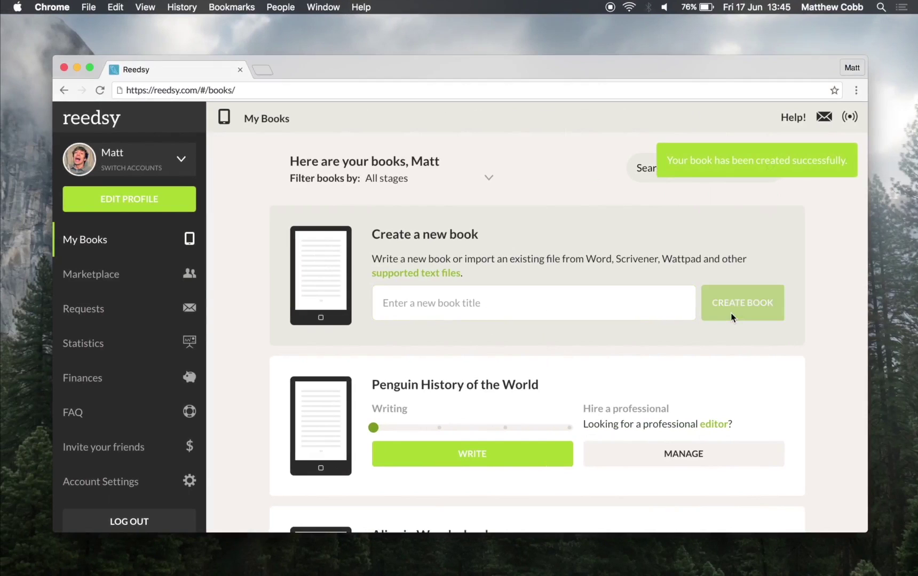
pyautogui.click(493, 462)
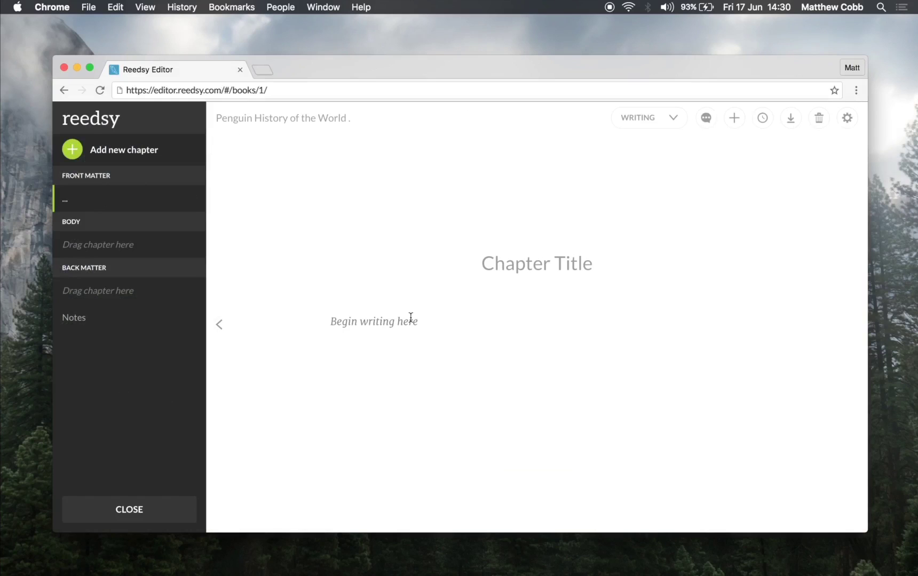
# Title the first chapter 'About the Author' and paste in both author biography paragraphs from Word.
pyautogui.click(543, 262)
pyautogui.write('About the ')
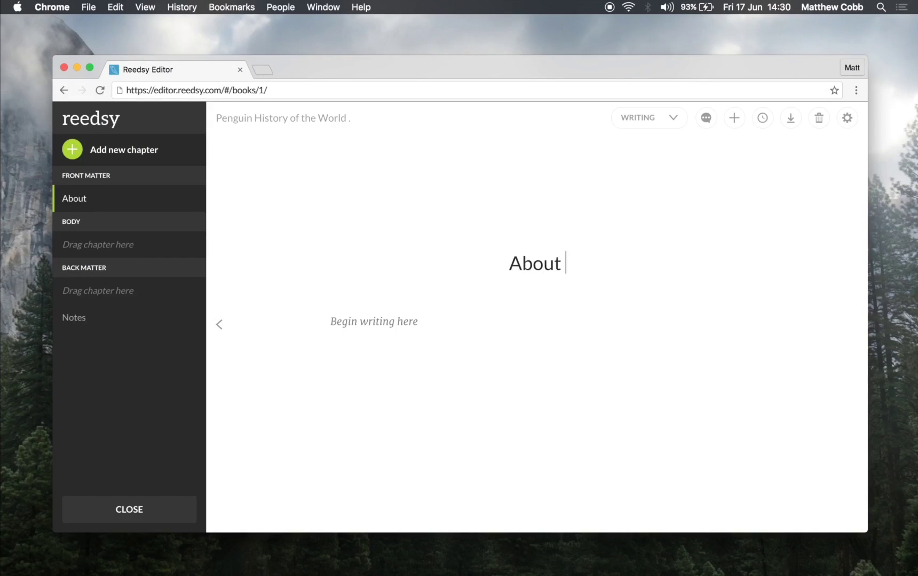
pyautogui.write('Author')
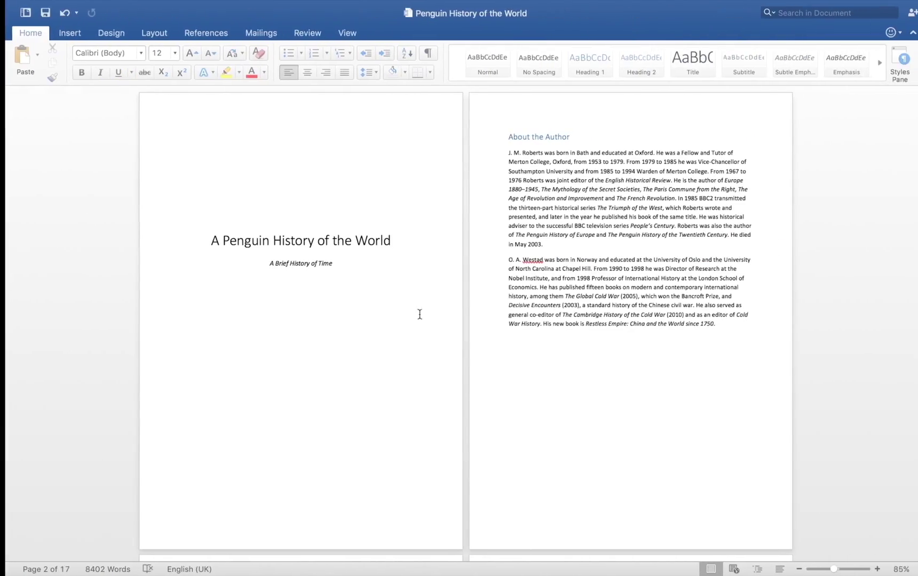
pyautogui.moveTo(713, 324); pyautogui.dragTo(492, 154)
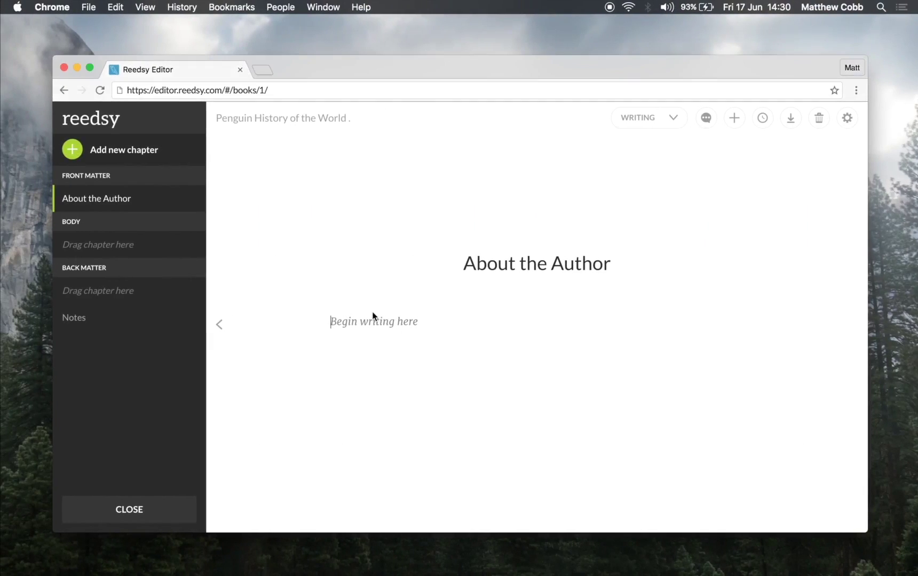
pyautogui.click(365, 332)
pyautogui.press('super+v')
pyautogui.scroll(-3, 483, 357)
pyautogui.scroll(-4, 482, 356)
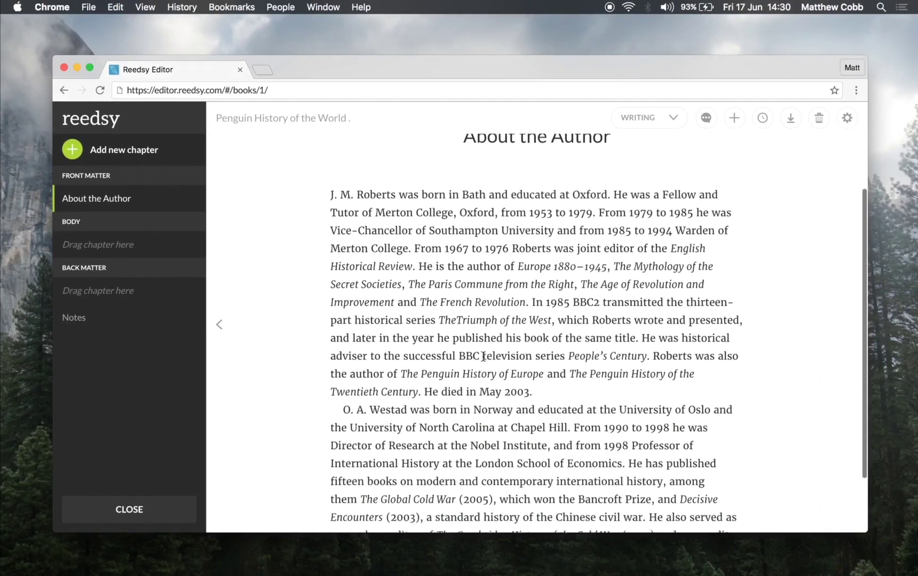
pyautogui.scroll(-1, 483, 356)
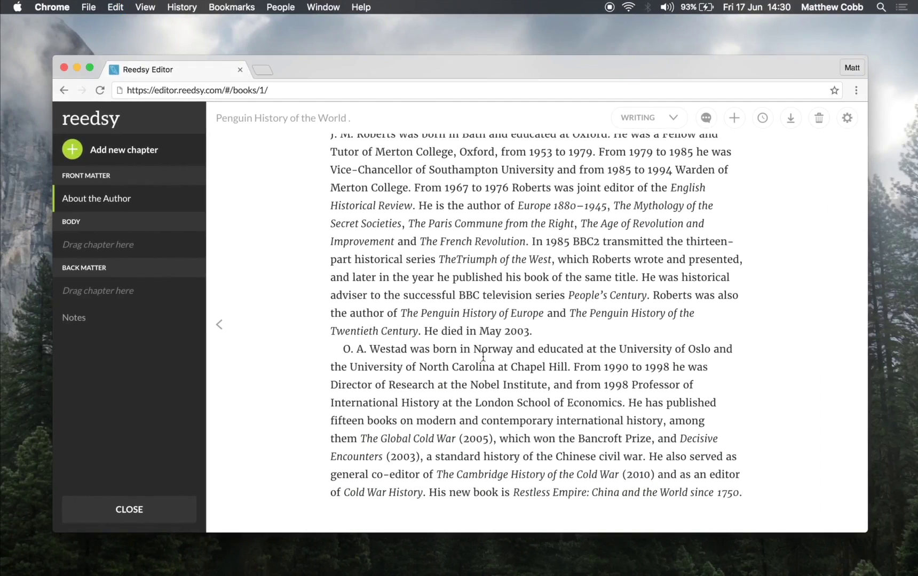
pyautogui.scroll(-1, 482, 356)
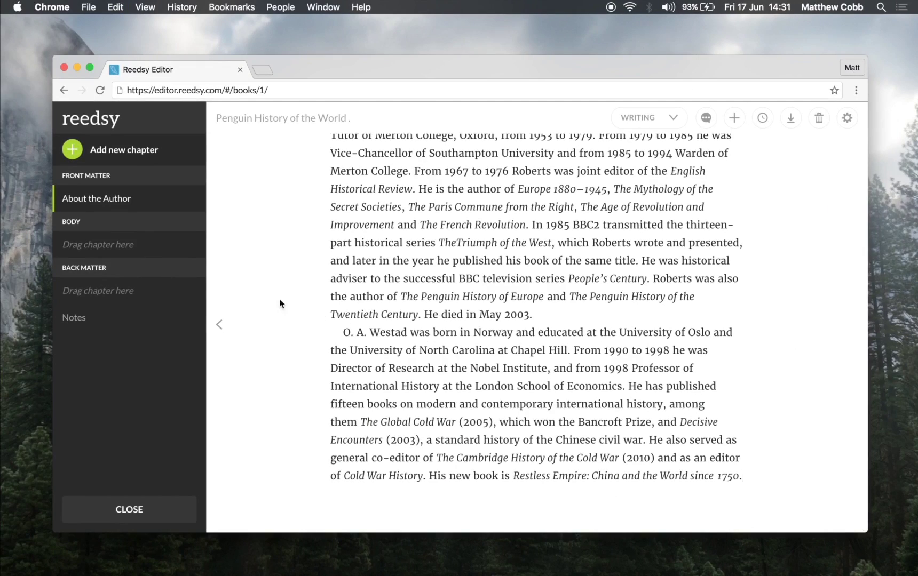
pyautogui.moveTo(106, 187)
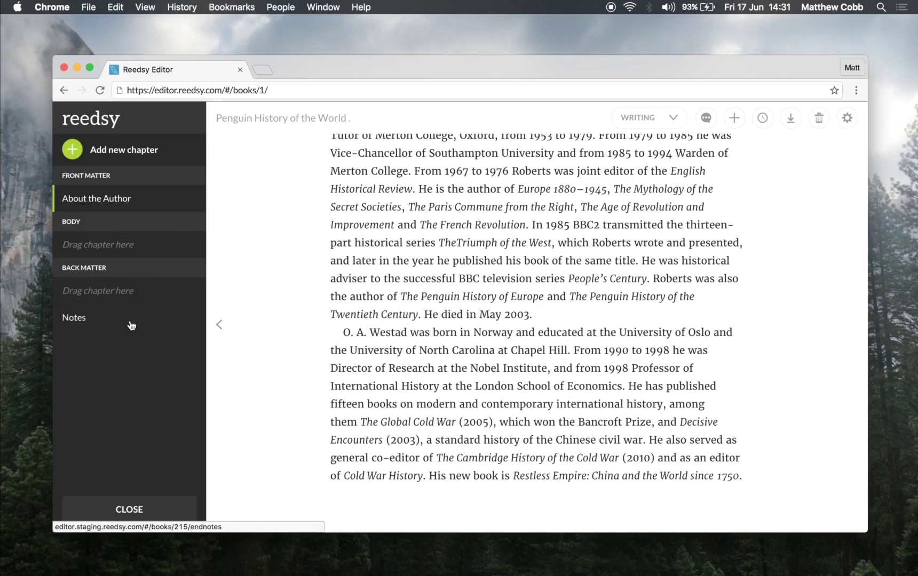
pyautogui.click(123, 150)
# Name the new chapter 'The Foundations' and move it from Front Matter into Body as chapter 1.
pyautogui.click(501, 264)
pyautogui.write('The Foundations')
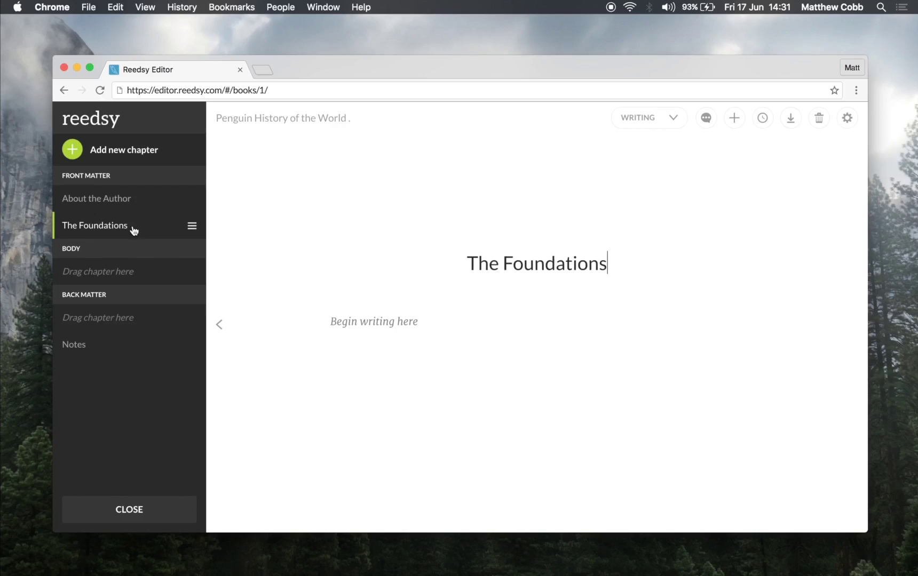
pyautogui.moveTo(125, 234); pyautogui.dragTo(125, 252)
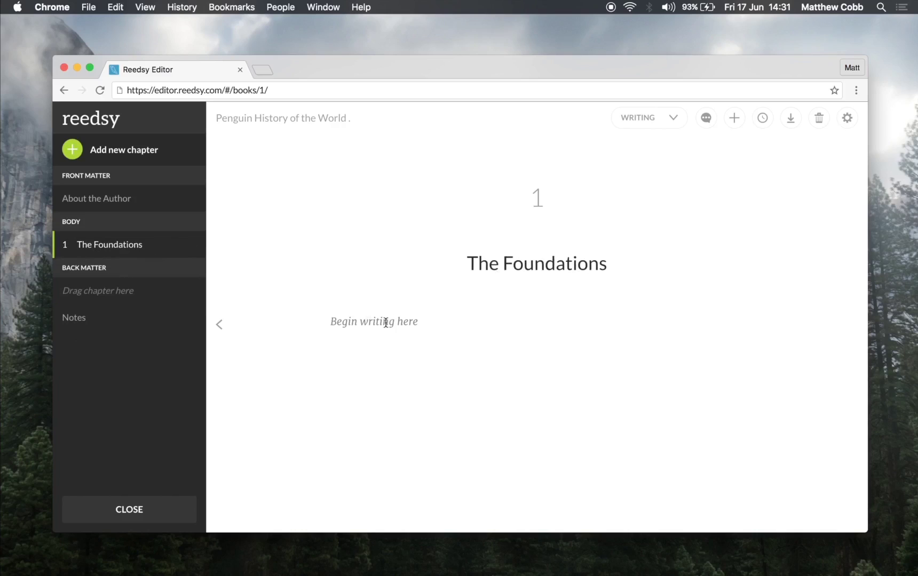
pyautogui.hotkey('ctrl', 'Right')
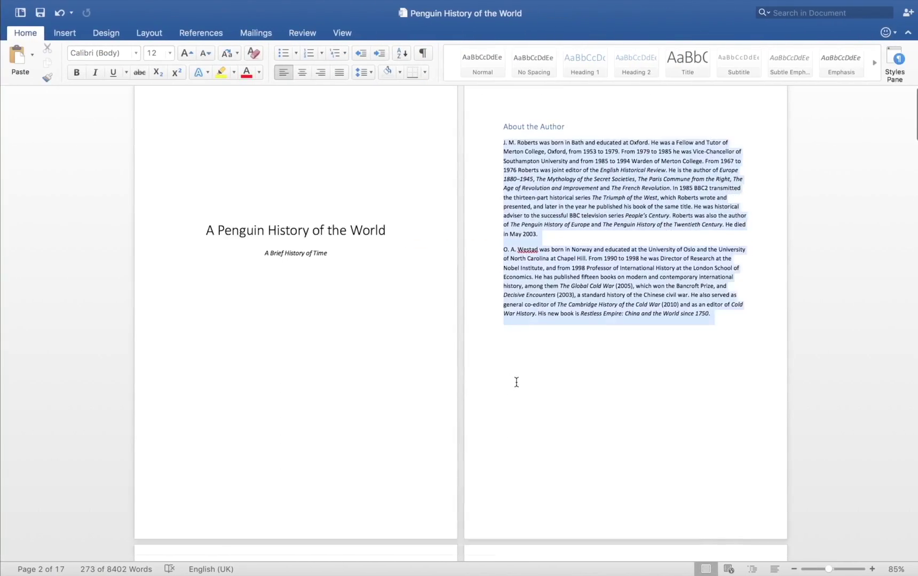
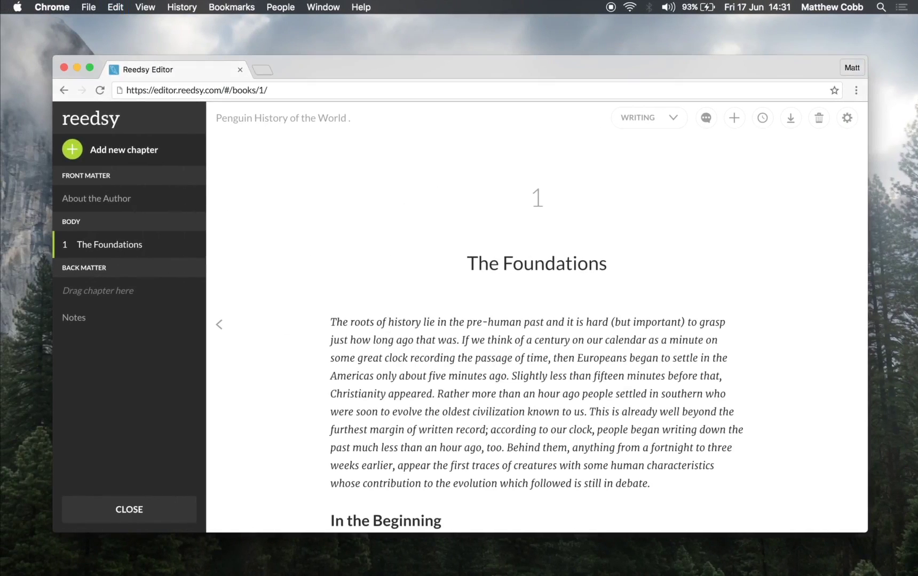
# Drag map.jpg from Finder into the chapter below the In the Beginning section.
pyautogui.scroll(-4, 431, 385)
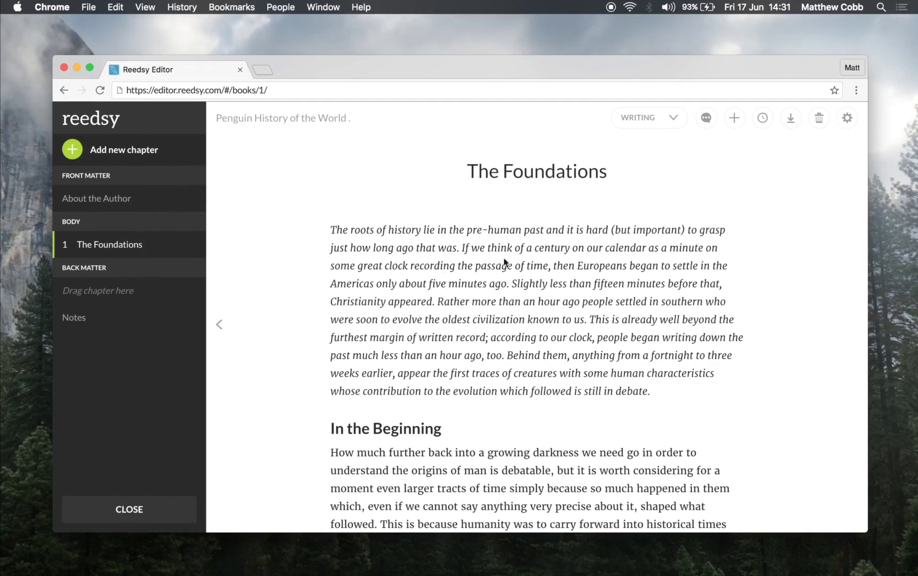
pyautogui.scroll(-3, 516, 349)
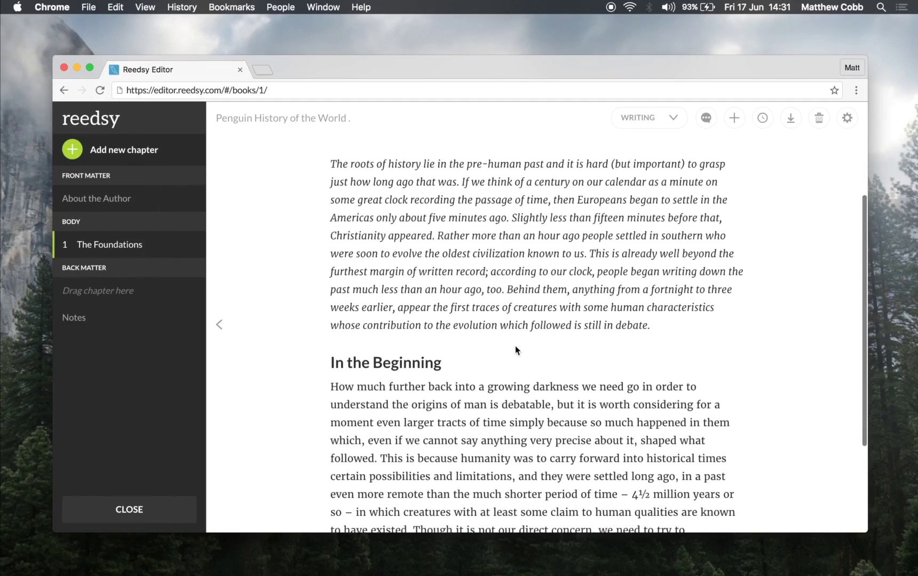
pyautogui.scroll(-6, 388, 367)
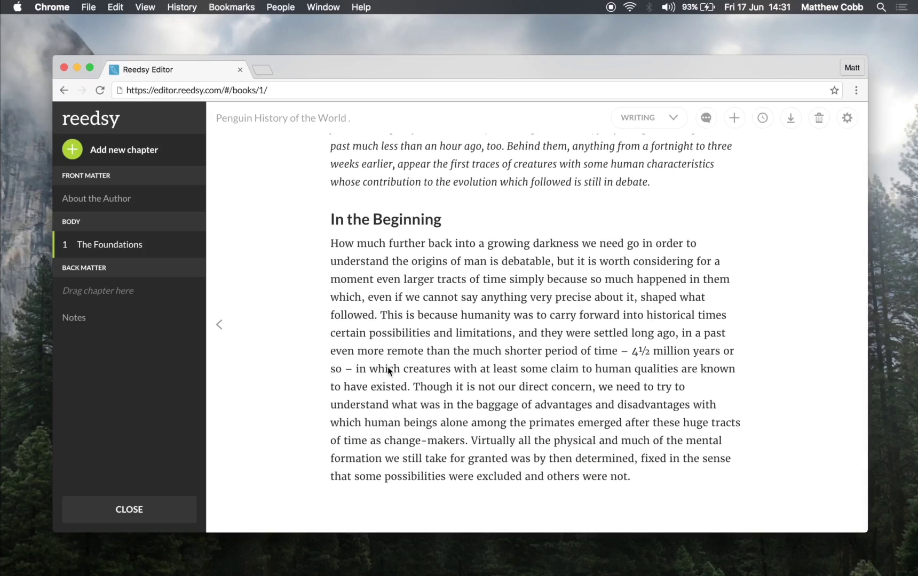
pyautogui.hotkey('ctrl', 'Up')
pyautogui.click(680, 395)
pyautogui.moveTo(481, 222); pyautogui.dragTo(454, 500)
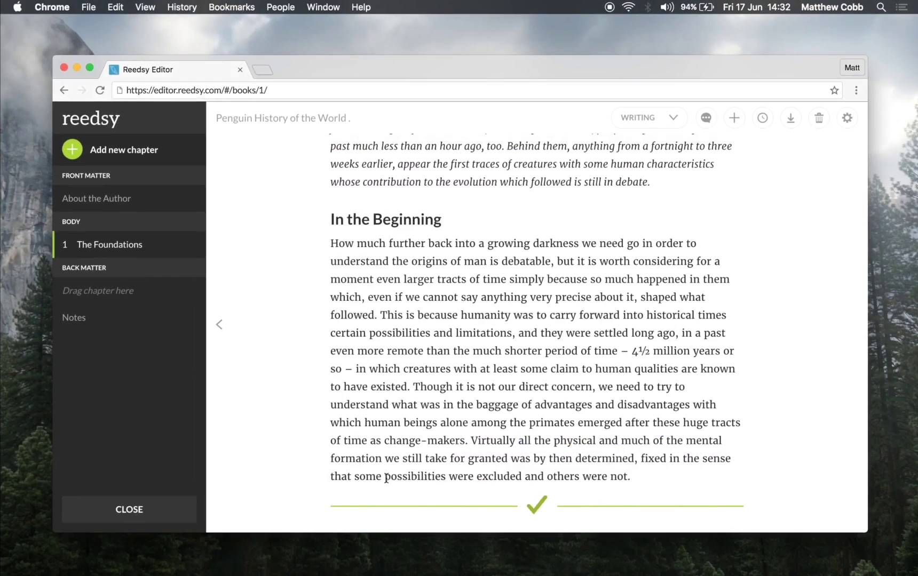
# Caption the map 'Map of the World' and start a new paragraph after it.
pyautogui.scroll(-10, 517, 464)
pyautogui.click(516, 464)
pyautogui.write('Map ')
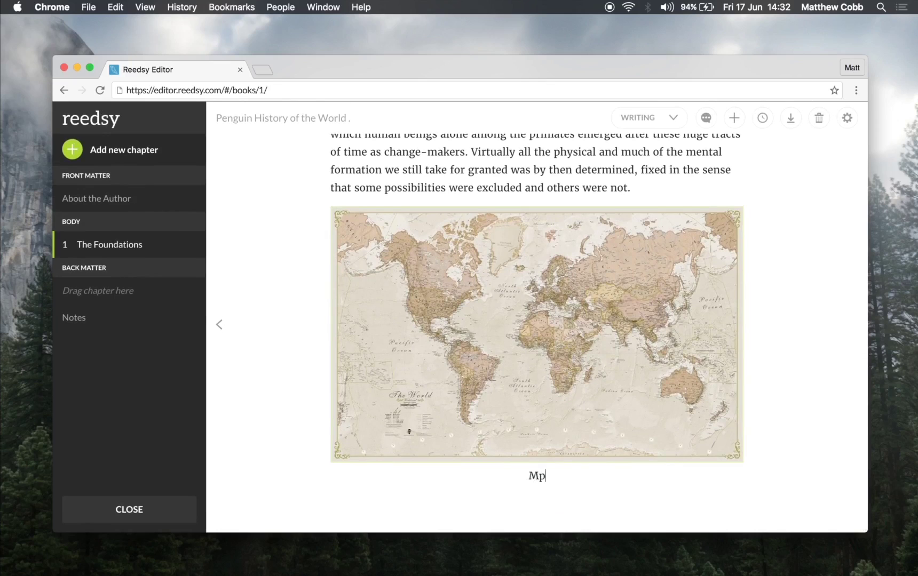
pyautogui.write('of the World')
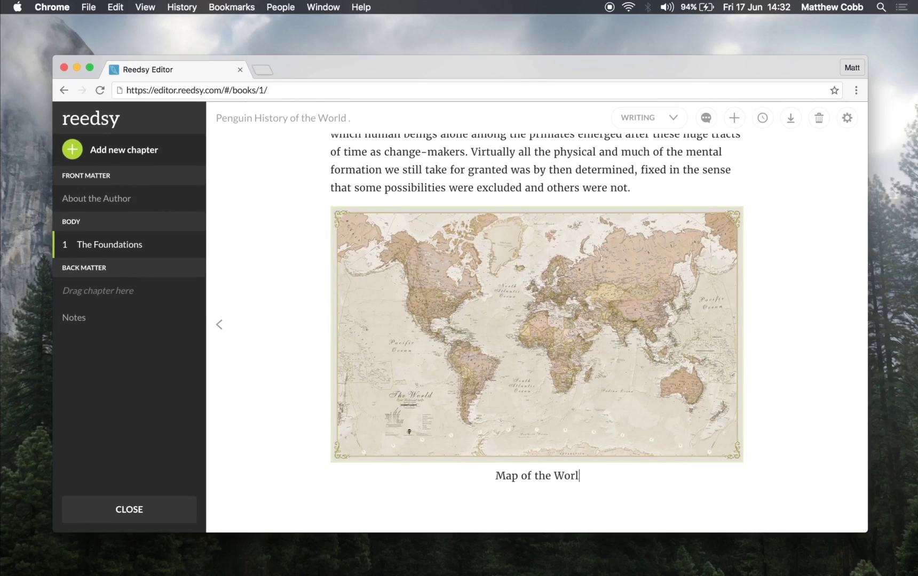
pyautogui.press('Return')
pyautogui.press('super+Tab')
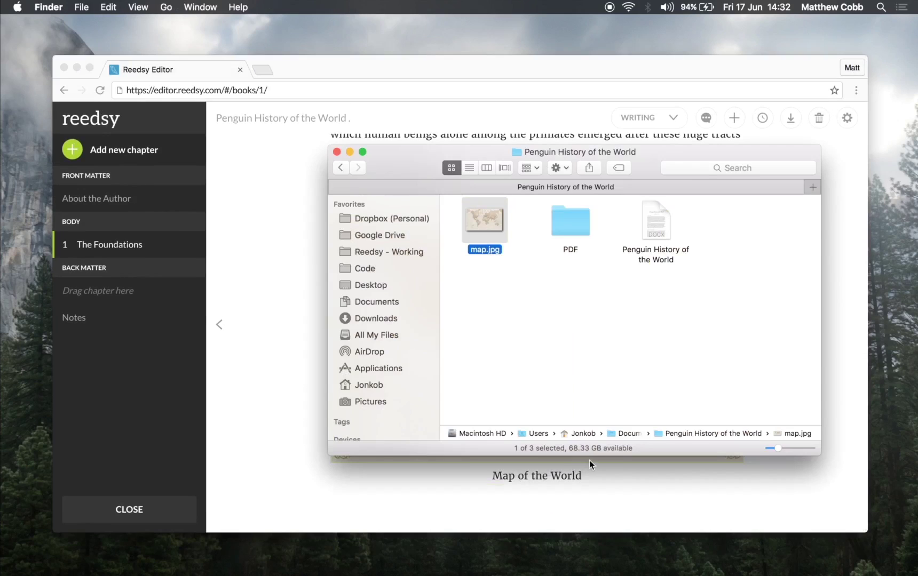
# Copy the Word text starting 'The bedrock of the story…' and paste it after the map caption.
pyautogui.press('super+Tab')
pyautogui.hotkey('ctrl', 'Right')
pyautogui.scroll(-10, 639, 395)
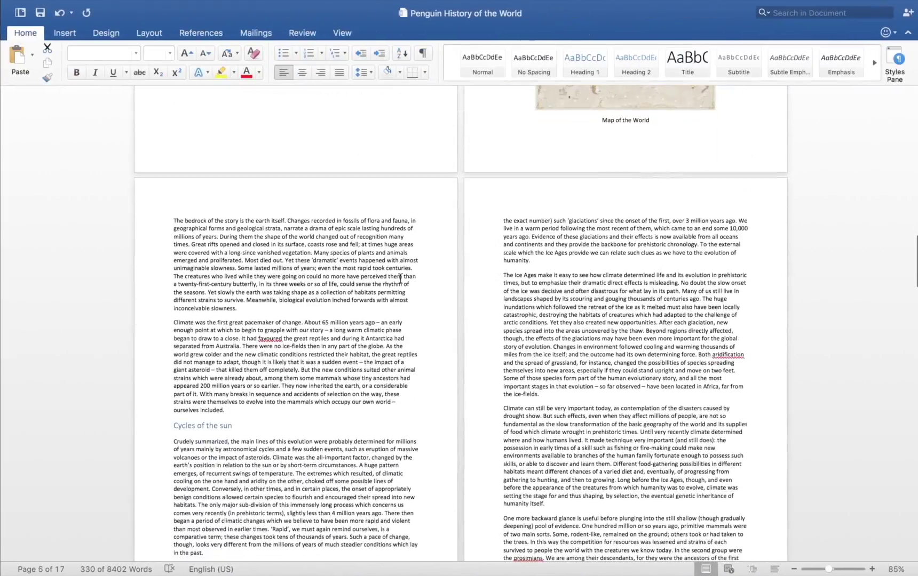
pyautogui.click(175, 222)
pyautogui.press('super+a')
pyautogui.scroll(-7, 177, 221)
pyautogui.scroll(-20, 459, 320)
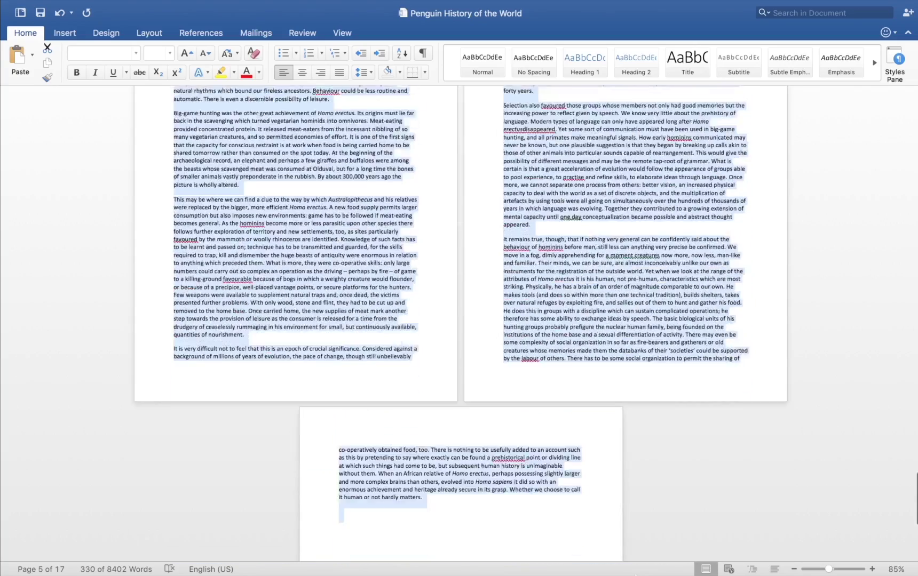
pyautogui.scroll(-5, 613, 531)
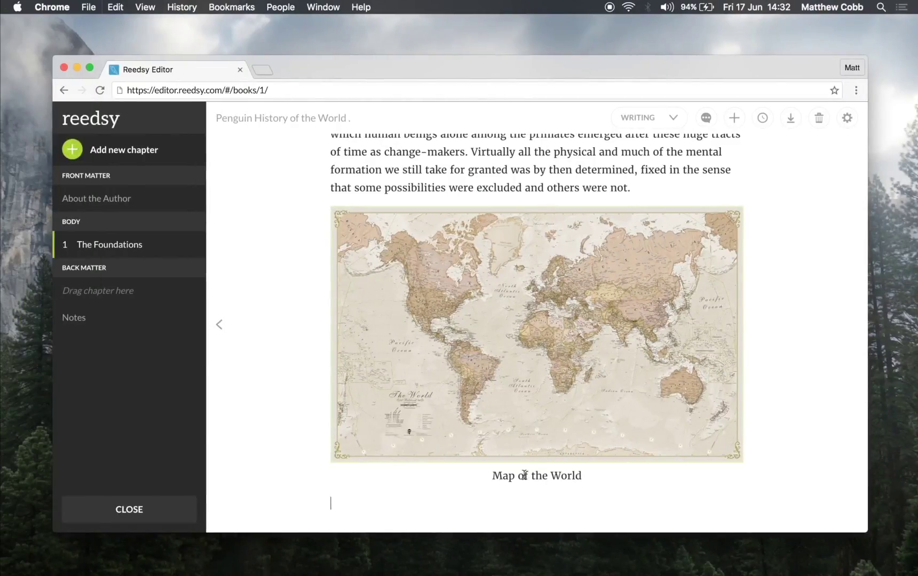
pyautogui.press('super+v')
pyautogui.scroll(-6, 482, 472)
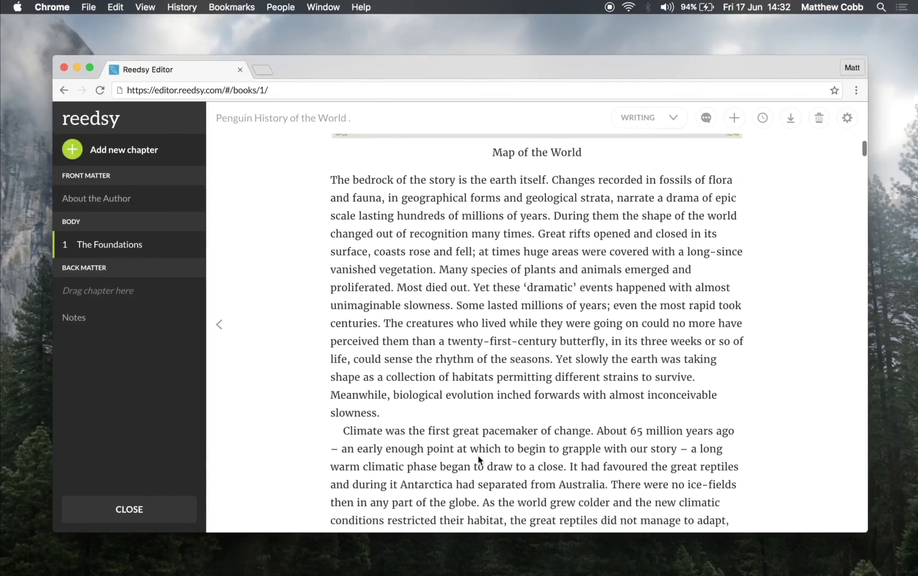
# Insert a 'Climate' line after 'slowness.' and format it as an H1 heading.
pyautogui.scroll(-5, 479, 460)
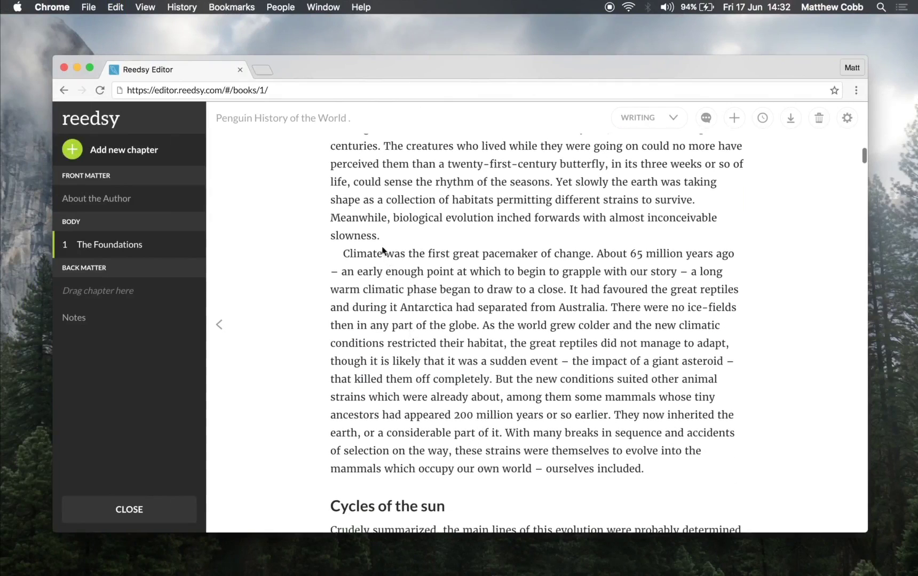
pyautogui.click(382, 235)
pyautogui.press('Return')
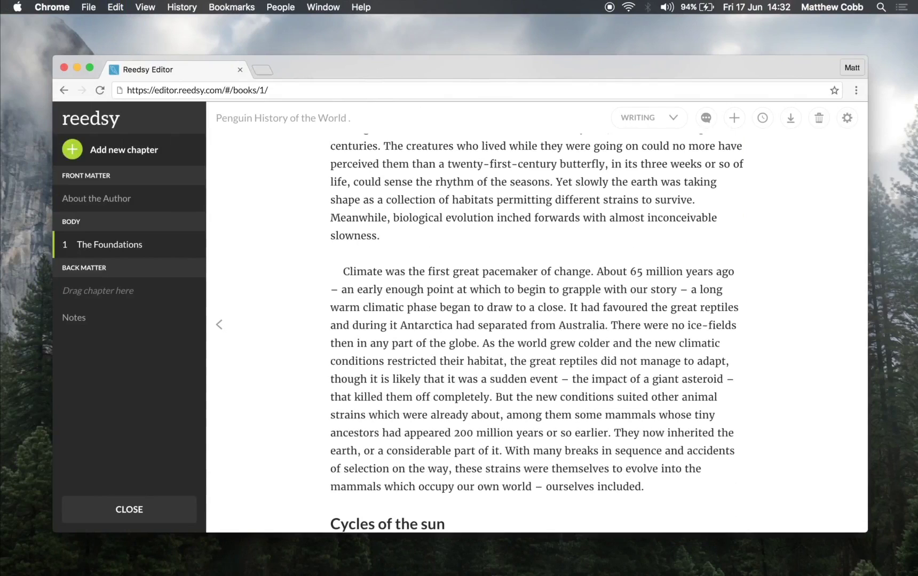
pyautogui.write('Climate')
pyautogui.press('shift+super+Left')
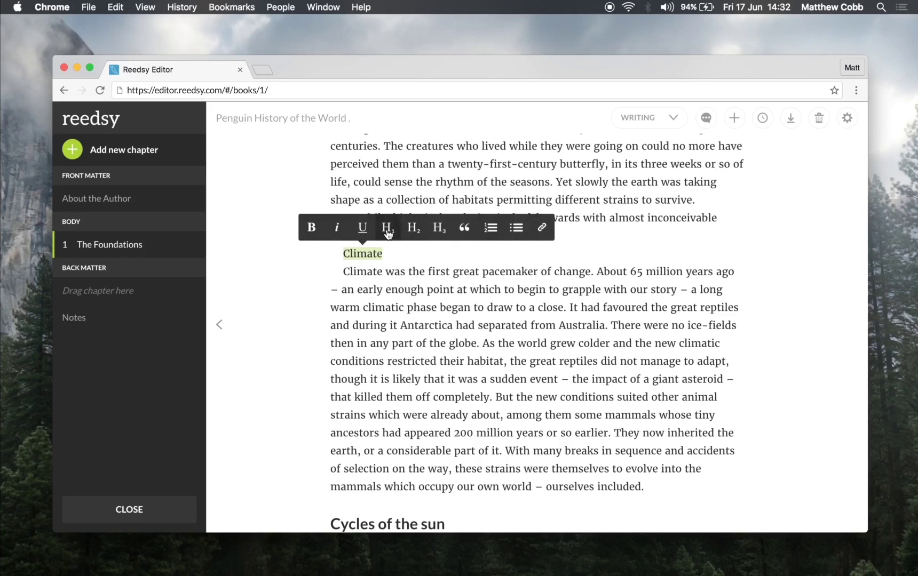
pyautogui.click(388, 229)
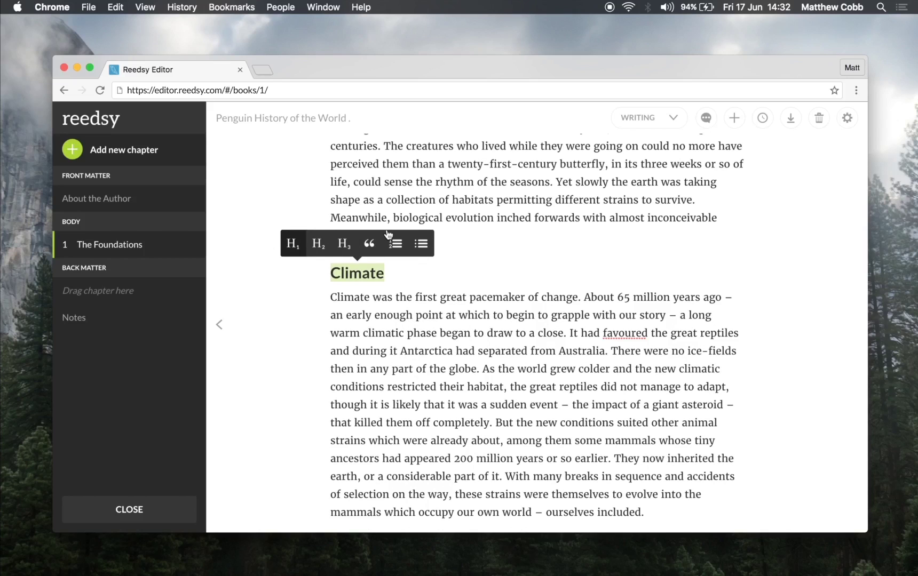
pyautogui.click(399, 271)
pyautogui.scroll(-5, 398, 271)
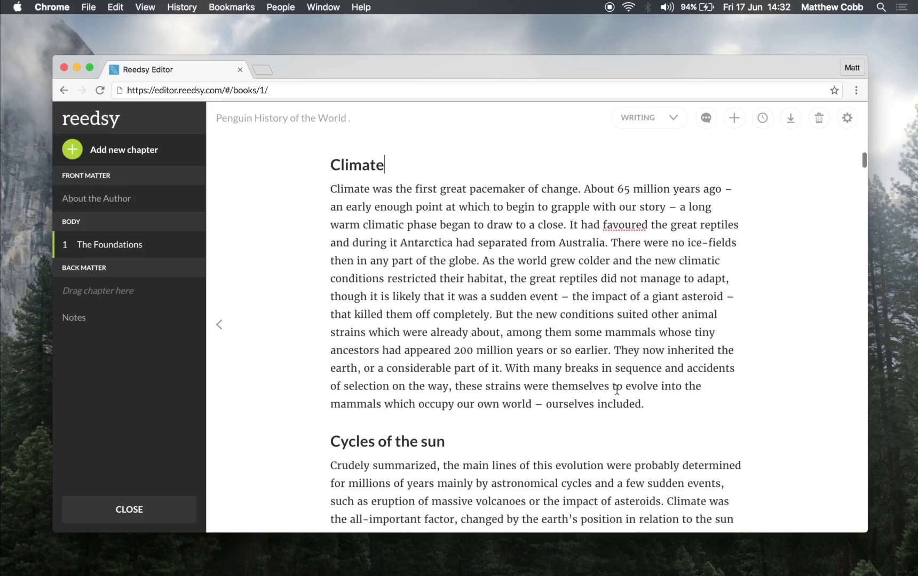
# Type 'List items' after 'ourselves included.' and make it a numbered list.
pyautogui.click(655, 401)
pyautogui.press('Return')
pyautogui.write('List ite')
pyautogui.press('BackSpace')
pyautogui.press('BackSpace')
pyautogui.write('st items')
pyautogui.press('super+shift+Left')
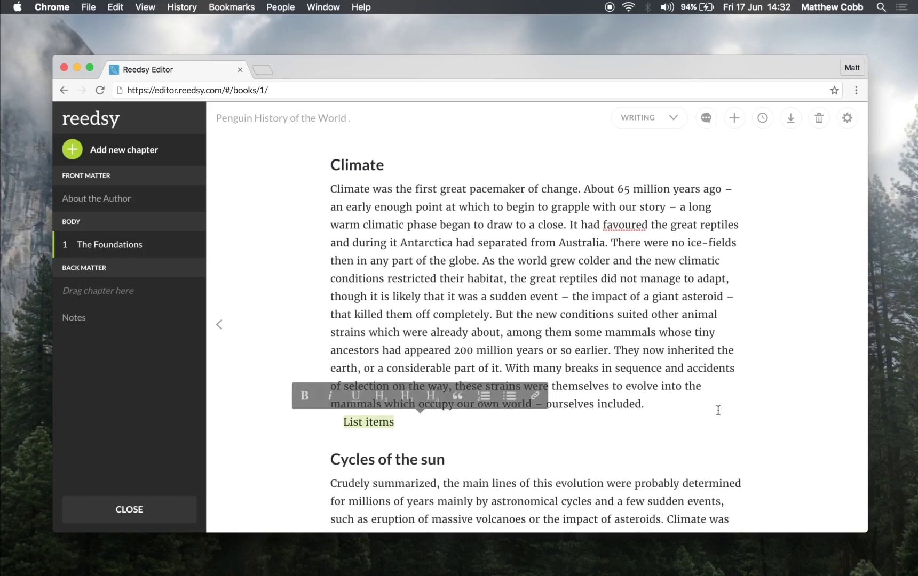
pyautogui.click(484, 396)
pyautogui.click(441, 434)
# Add 'Item two', 'Item three' and a '.' item to the numbered list.
pyautogui.press('Return')
pyautogui.write('Item two')
pyautogui.press('Return')
pyautogui.write('Item three')
pyautogui.press('Return')
pyautogui.write('.')
pyautogui.scroll(-8, 534, 341)
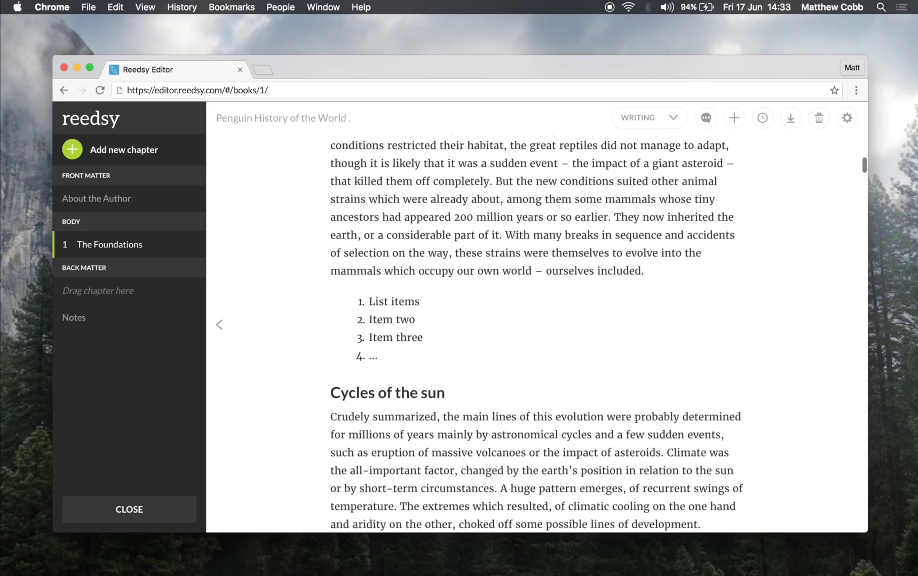
pyautogui.scroll(-4, 533, 341)
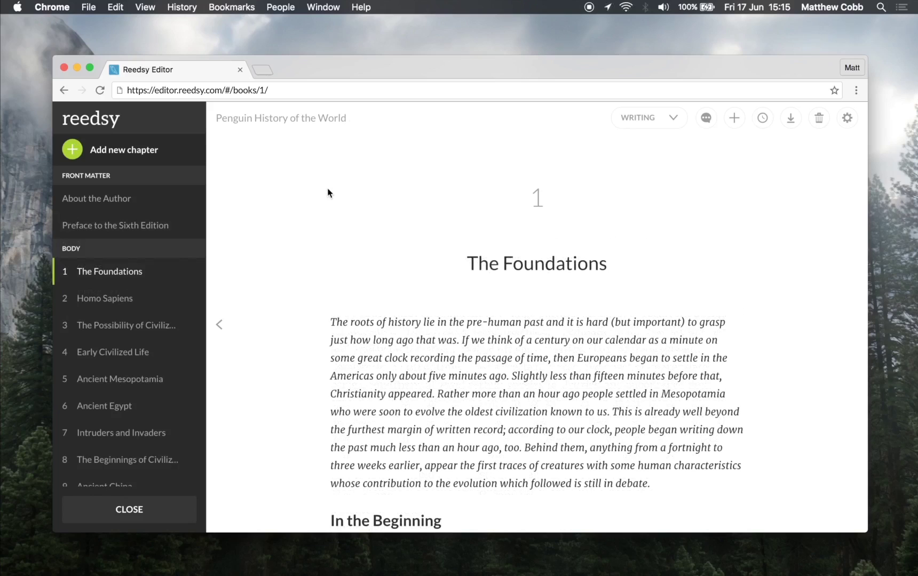
# Browse chapters 4 and 5 in the sidebar, then return to chapter 1, The Foundations.
pyautogui.scroll(-6, 114, 311)
pyautogui.scroll(5, 115, 310)
pyautogui.click(114, 325)
pyautogui.click(115, 359)
pyautogui.click(114, 251)
# Open the export page for Penguin History of the World.
pyautogui.scroll(-9, 394, 352)
pyautogui.scroll(-10, 395, 352)
pyautogui.scroll(5, 523, 331)
pyautogui.scroll(10, 522, 331)
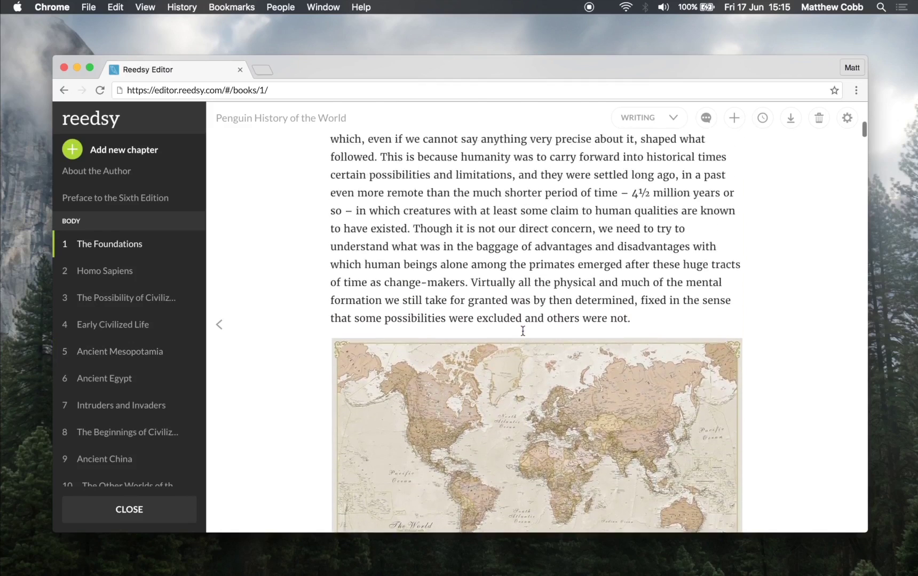
pyautogui.click(790, 118)
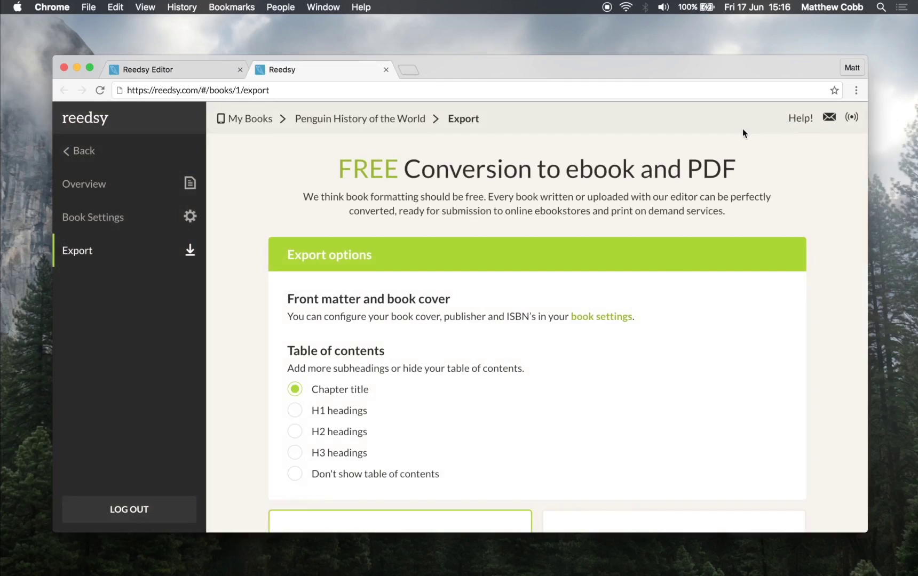
# Scroll through the export options, then switch to Book Settings.
pyautogui.scroll(-5, 640, 302)
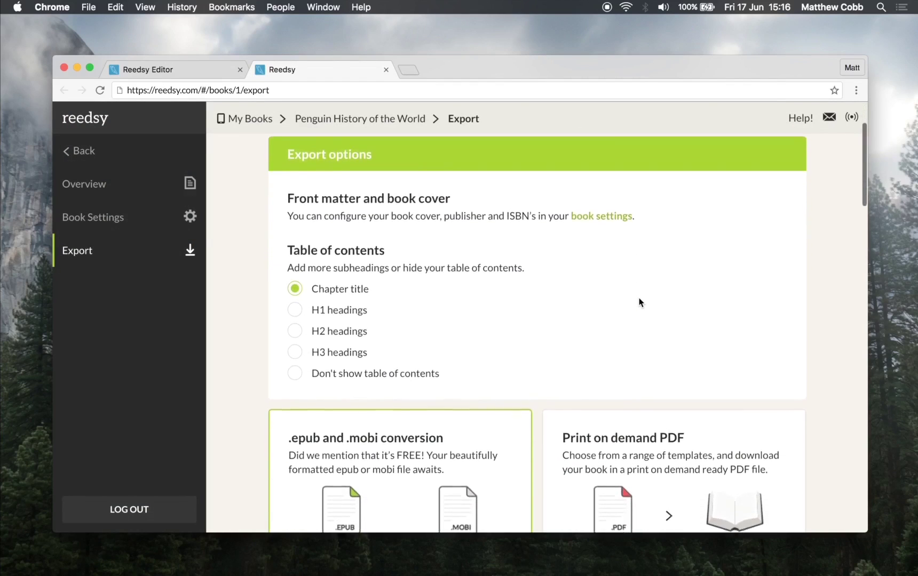
pyautogui.scroll(-5, 640, 302)
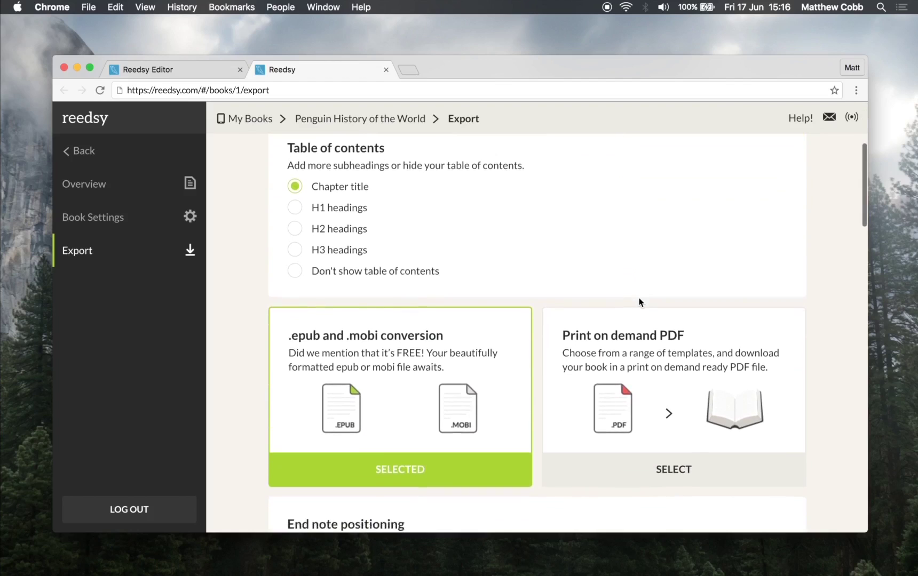
pyautogui.scroll(-2, 640, 302)
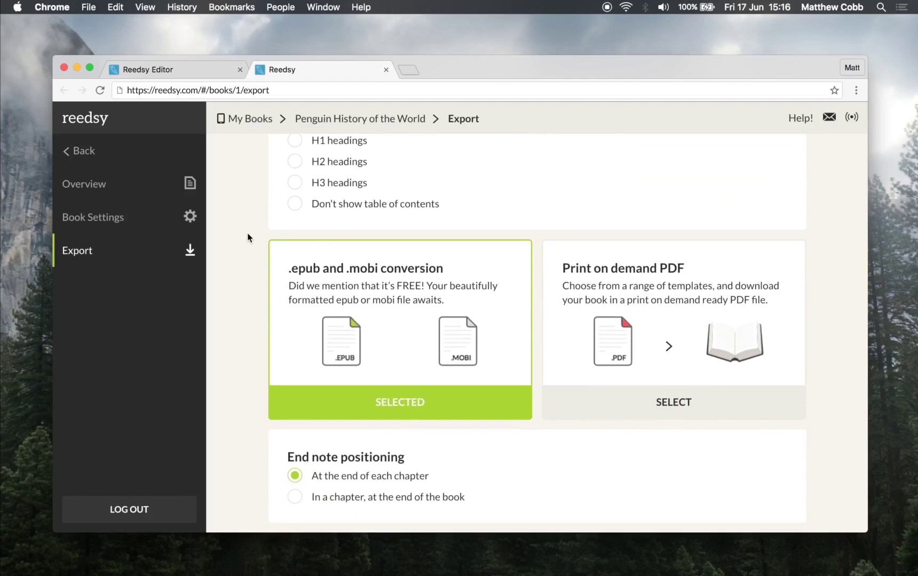
pyautogui.click(147, 225)
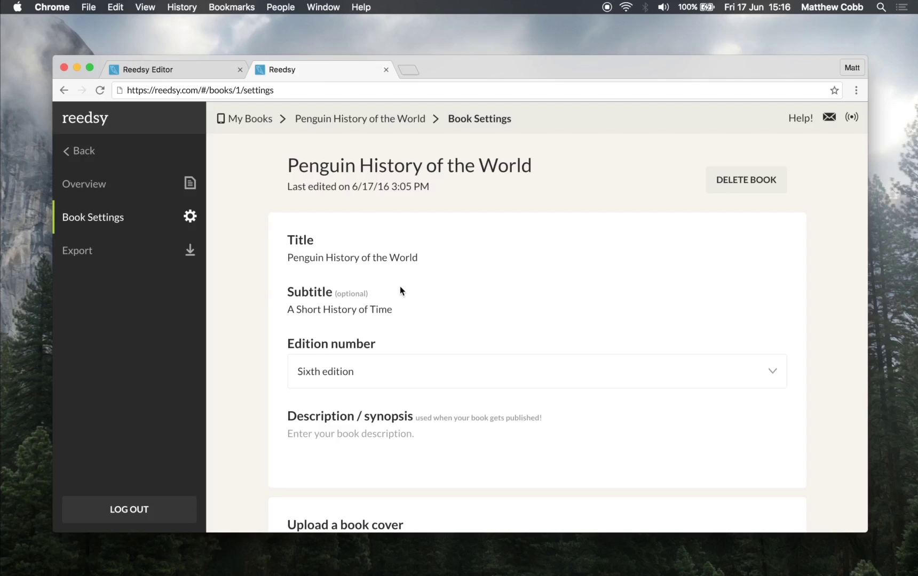
# Review the ISBN and publisher settings, then go back to the Export page.
pyautogui.scroll(-5, 400, 287)
pyautogui.scroll(-4, 400, 289)
pyautogui.scroll(-5, 401, 289)
pyautogui.scroll(-2, 401, 287)
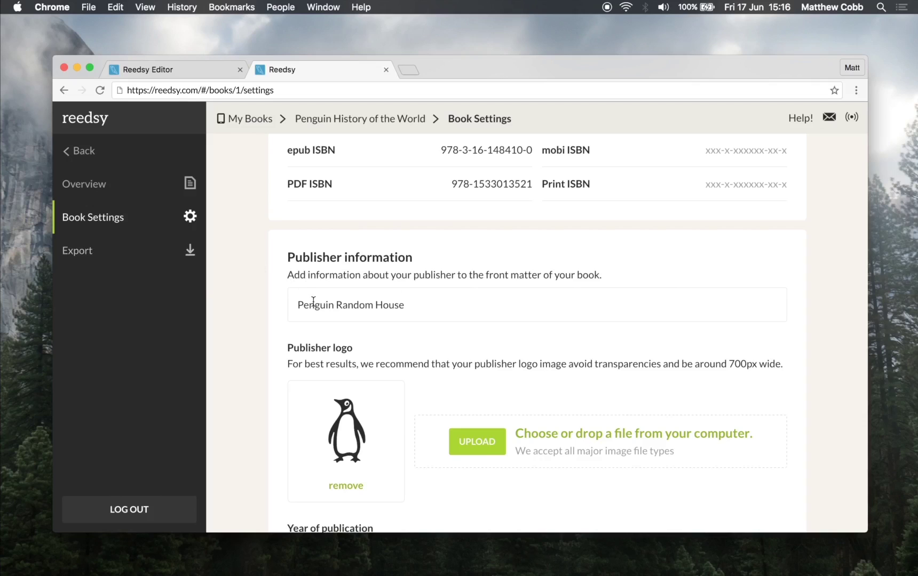
pyautogui.scroll(-2, 307, 299)
pyautogui.scroll(10, 313, 302)
pyautogui.click(129, 254)
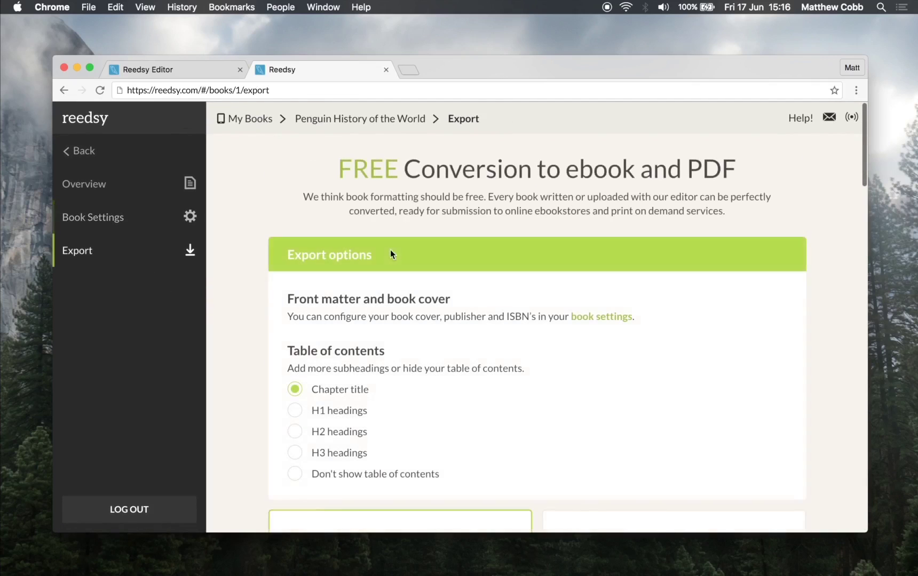
pyautogui.scroll(-1, 487, 334)
# Choose the Print on demand PDF export and review the trim sizes.
pyautogui.scroll(-7, 486, 335)
pyautogui.click(598, 346)
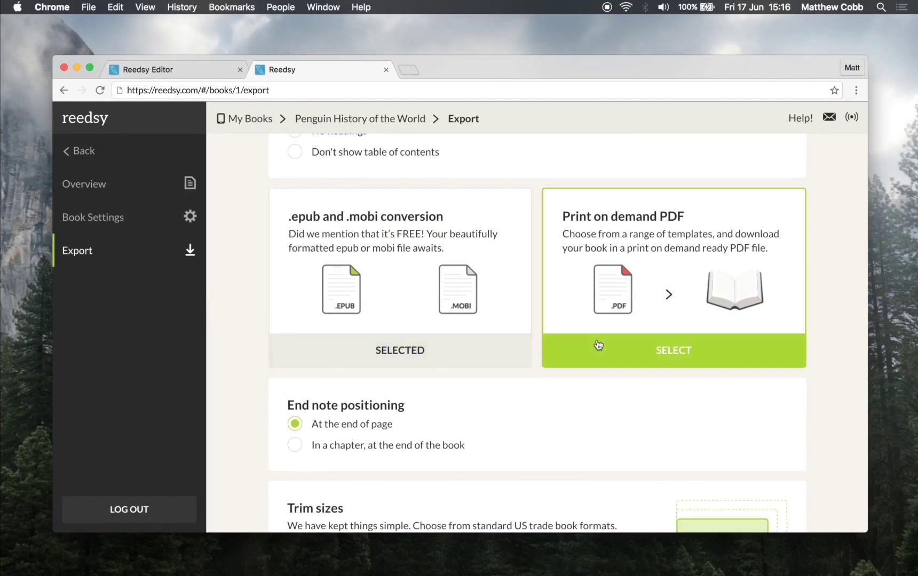
pyautogui.scroll(-6, 598, 346)
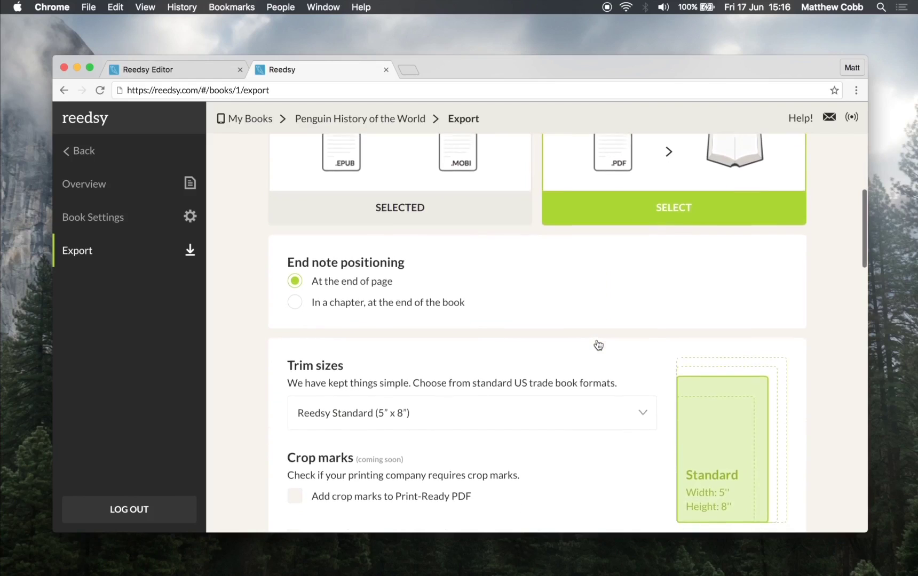
pyautogui.click(422, 308)
pyautogui.click(230, 295)
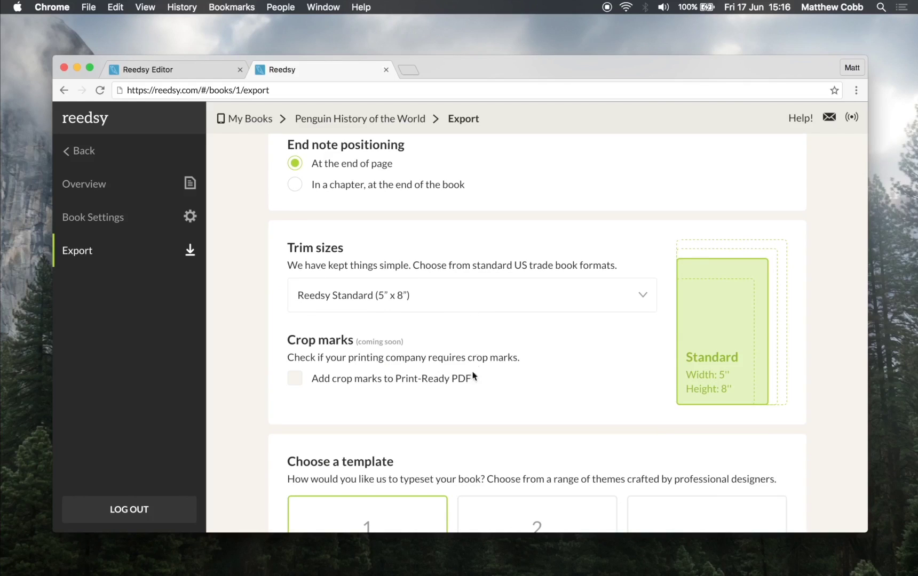
# Pick the Classic Crimson template, export the book, and dismiss the typesetting notice.
pyautogui.scroll(-4, 455, 391)
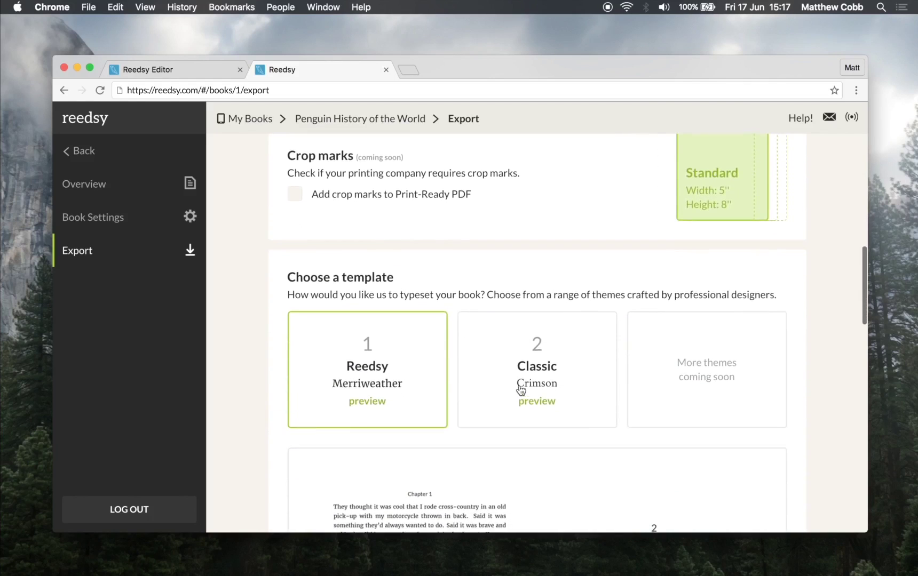
pyautogui.click(518, 386)
pyautogui.scroll(-10, 612, 302)
pyautogui.scroll(-2, 611, 300)
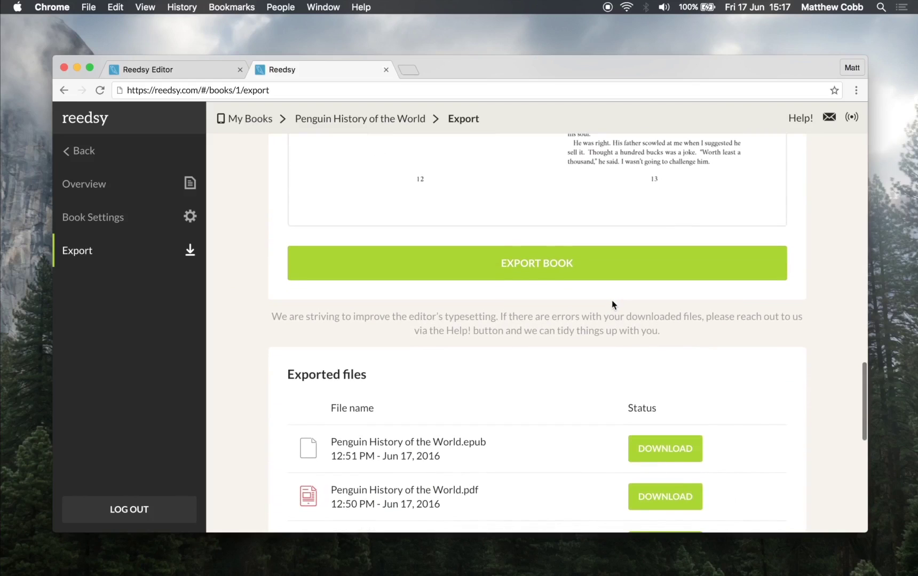
pyautogui.click(560, 280)
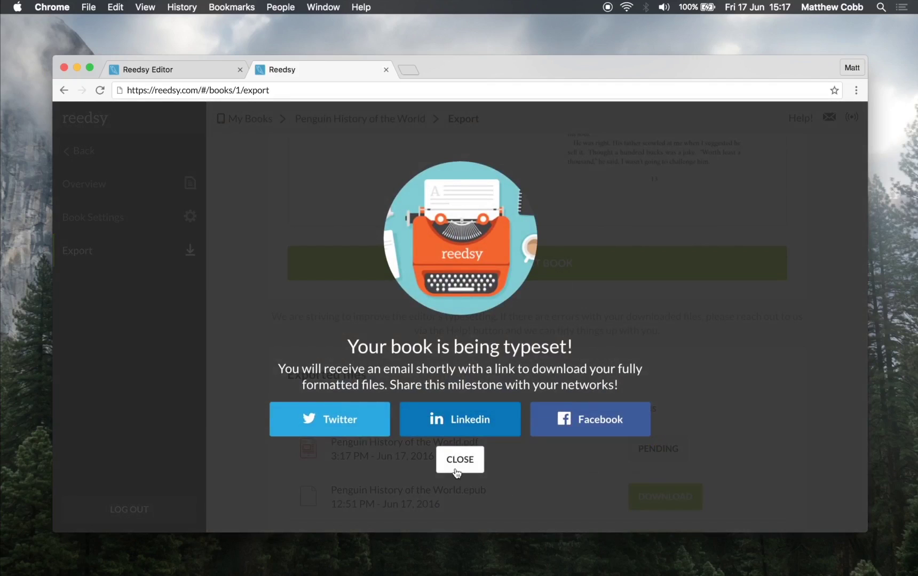
pyautogui.click(456, 469)
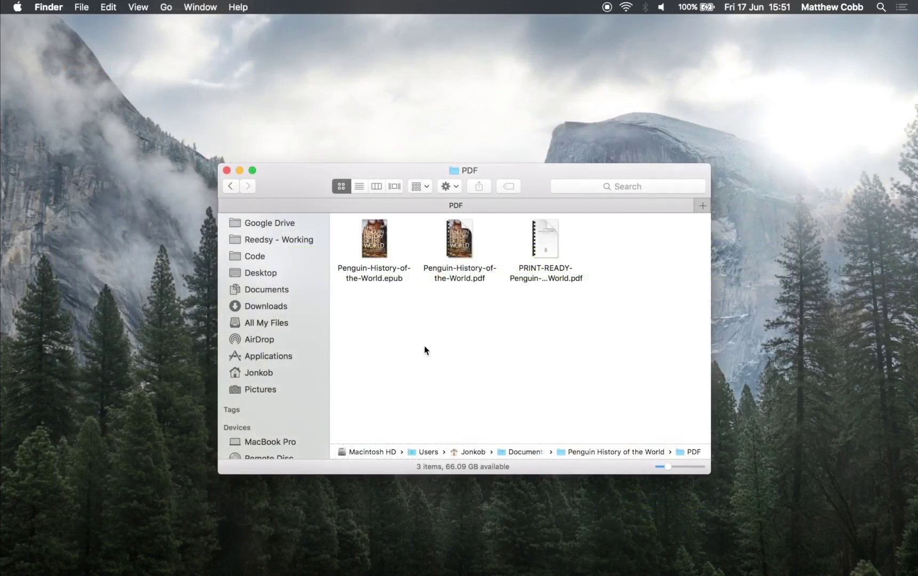
# Open the exported epub in iBooks, turn to the Contents spread, and view the table of contents.
pyautogui.doubleClick(374, 238)
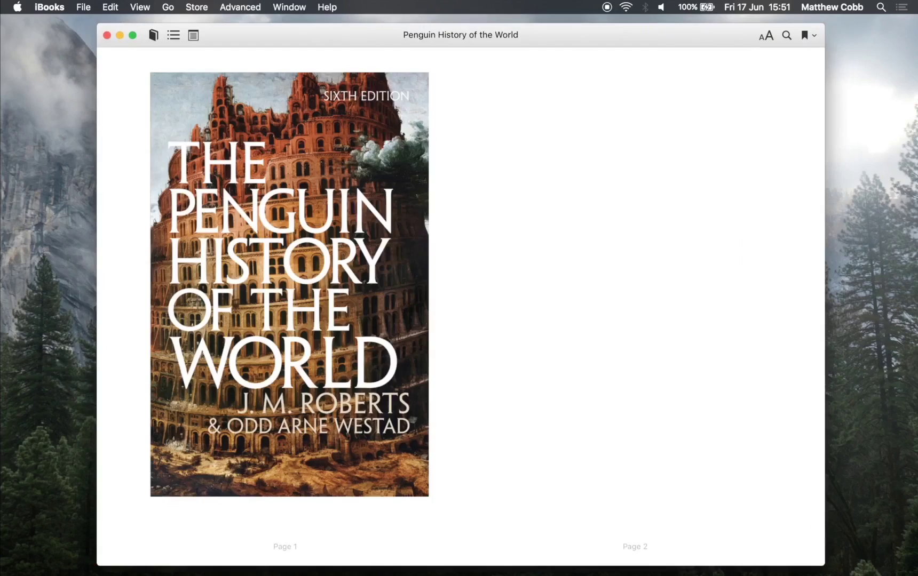
pyautogui.press('Right')
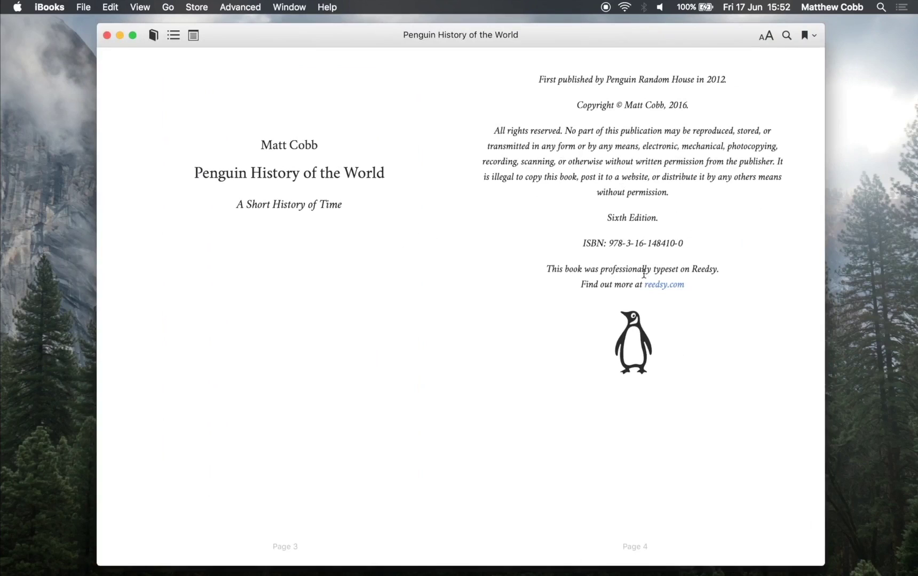
pyautogui.press('Right')
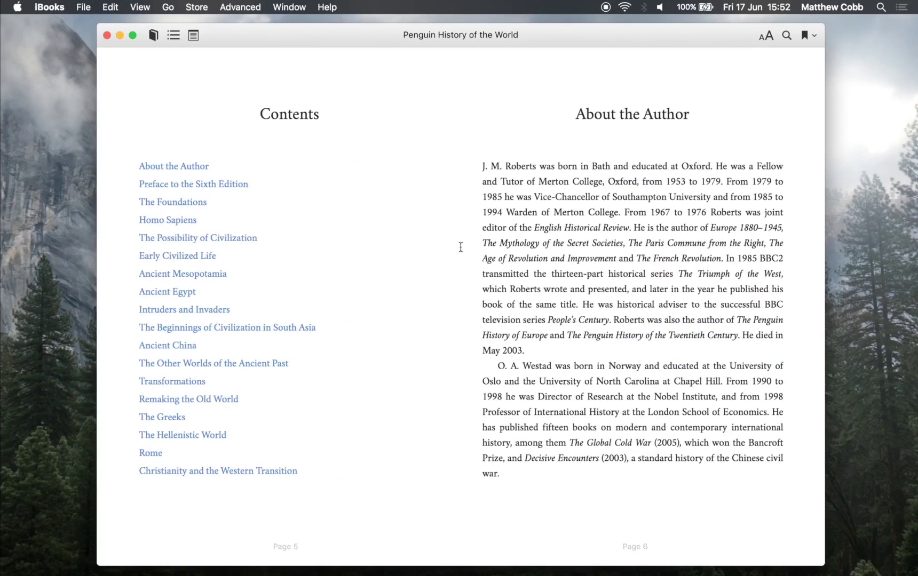
pyautogui.click(172, 36)
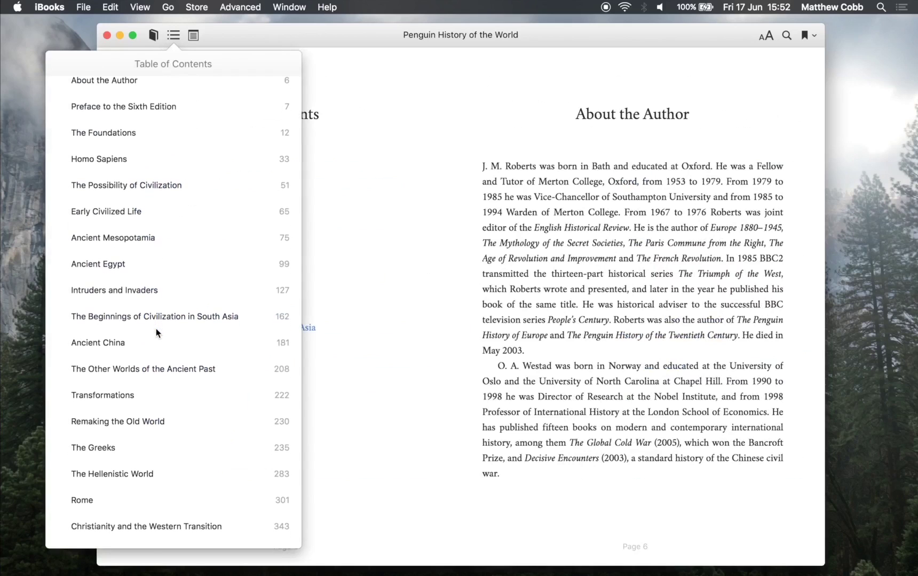
pyautogui.click(441, 308)
# Page forward through the preface and map pages to the start of Homo Sapiens.
pyautogui.press('Right')
pyautogui.press('Right')
pyautogui.press('Right')
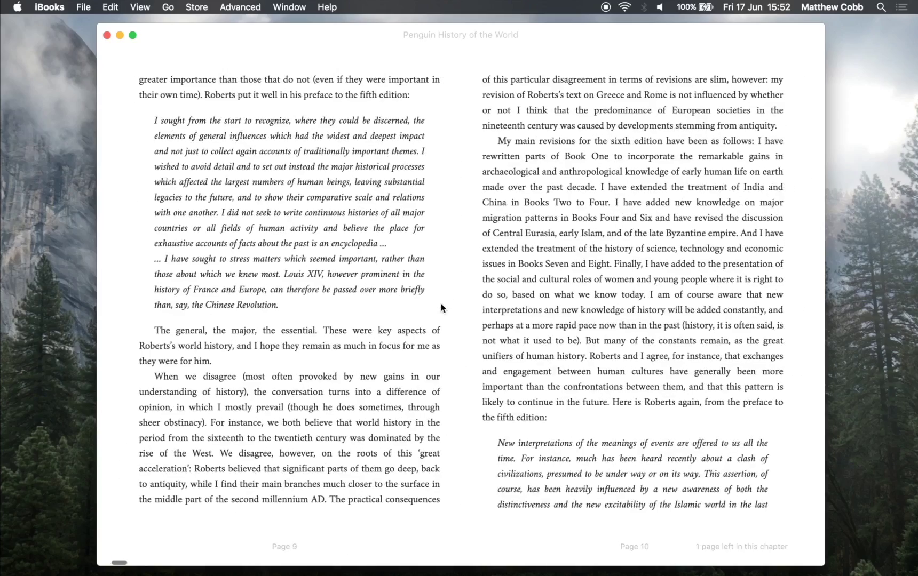
pyautogui.press('Right')
pyautogui.press('Left')
pyautogui.press('Right')
pyautogui.press('Right')
pyautogui.press('Right')
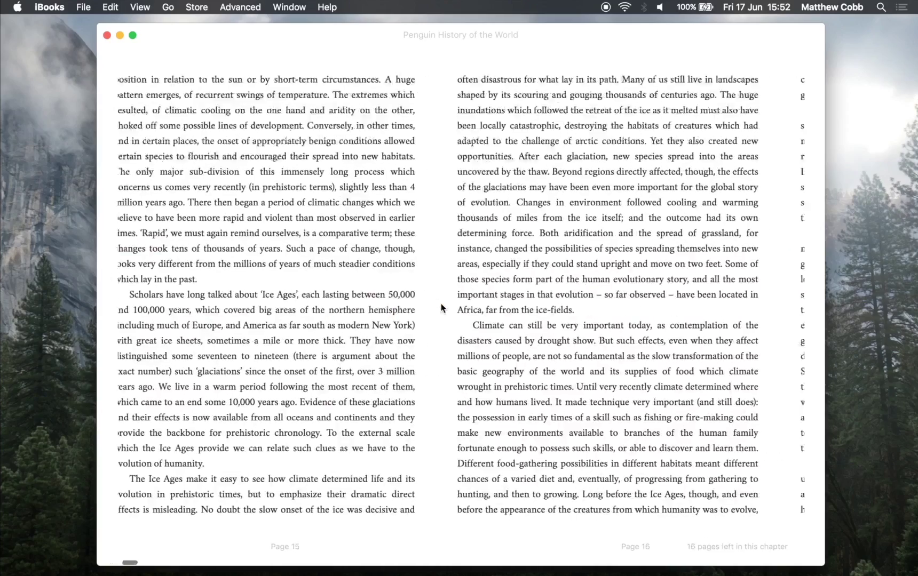
pyautogui.press('Right')
pyautogui.press('Right')
pyautogui.press('Right')
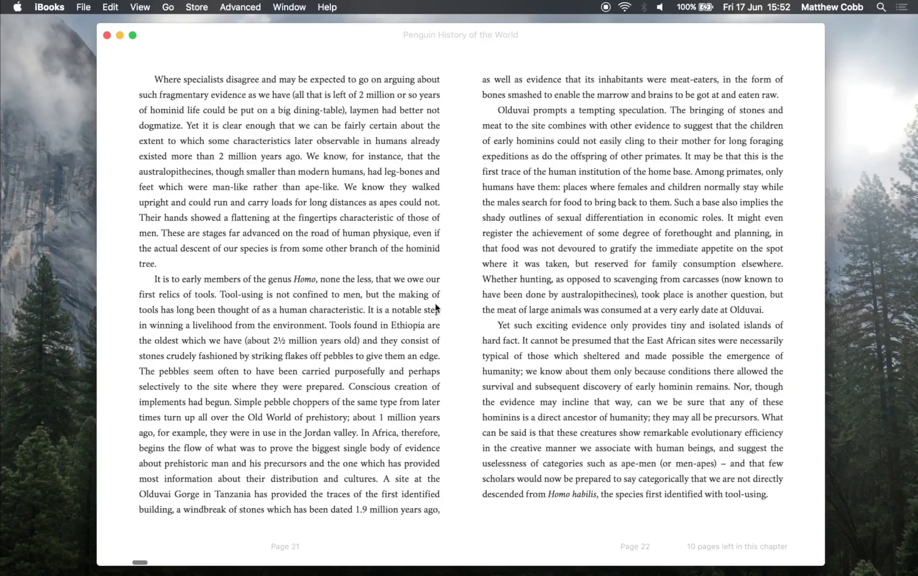
pyautogui.press('Right')
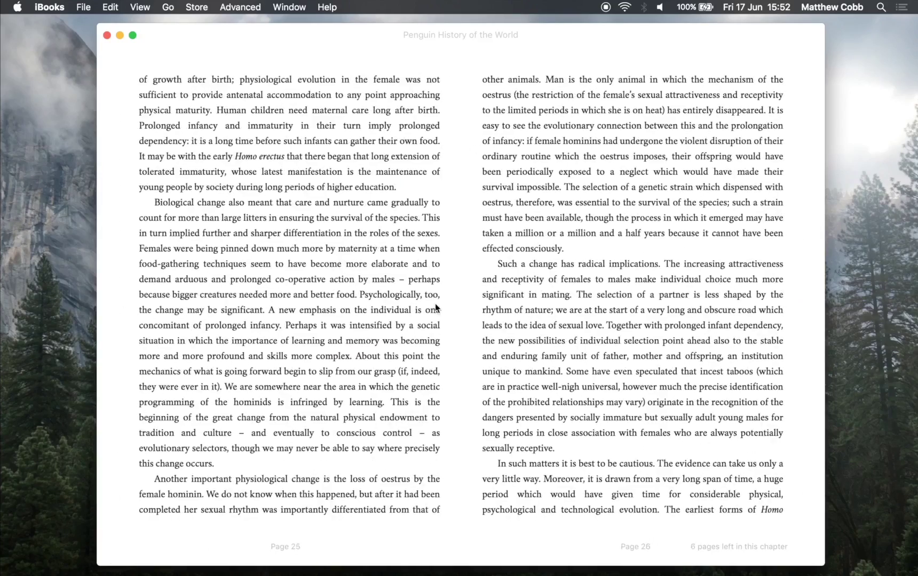
pyautogui.press('Right')
pyautogui.press('Right')
pyautogui.press('Right')
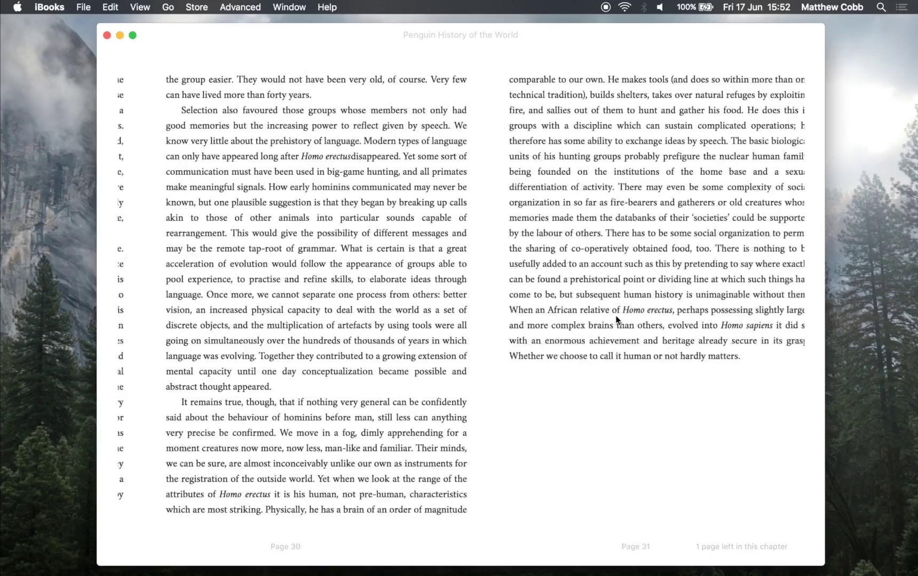
pyautogui.press('Right')
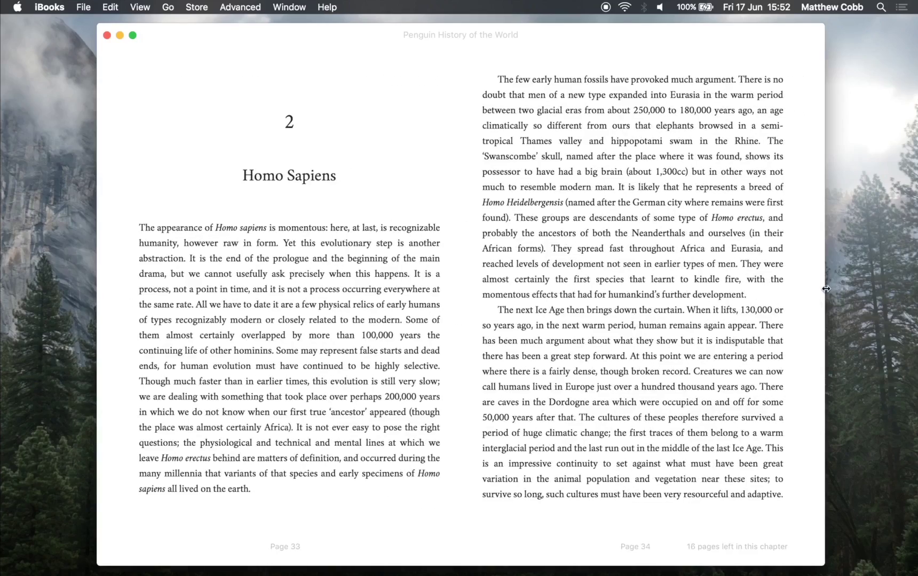
# Narrow the window to a single page, turn two more spreads, and quit iBooks.
pyautogui.moveTo(825, 289); pyautogui.dragTo(881, 406)
pyautogui.press('Right')
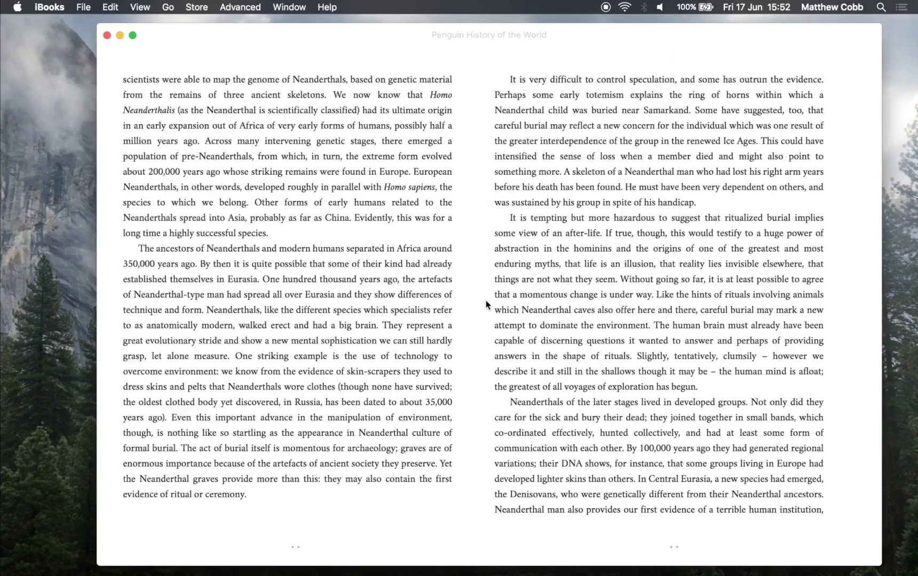
pyautogui.press('Right')
pyautogui.press('super+q')
pyautogui.click(479, 317)
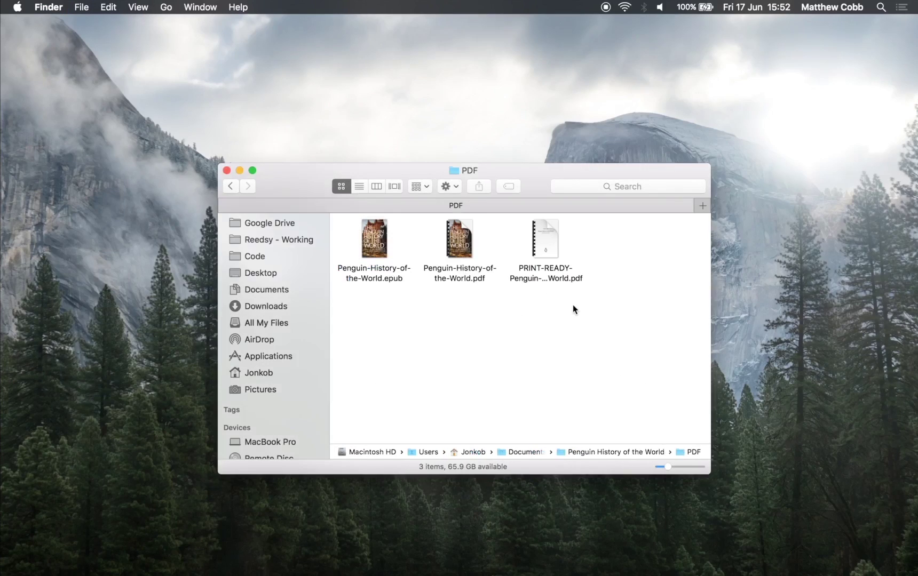
pyautogui.moveTo(548, 244)
pyautogui.doubleClick(462, 239)
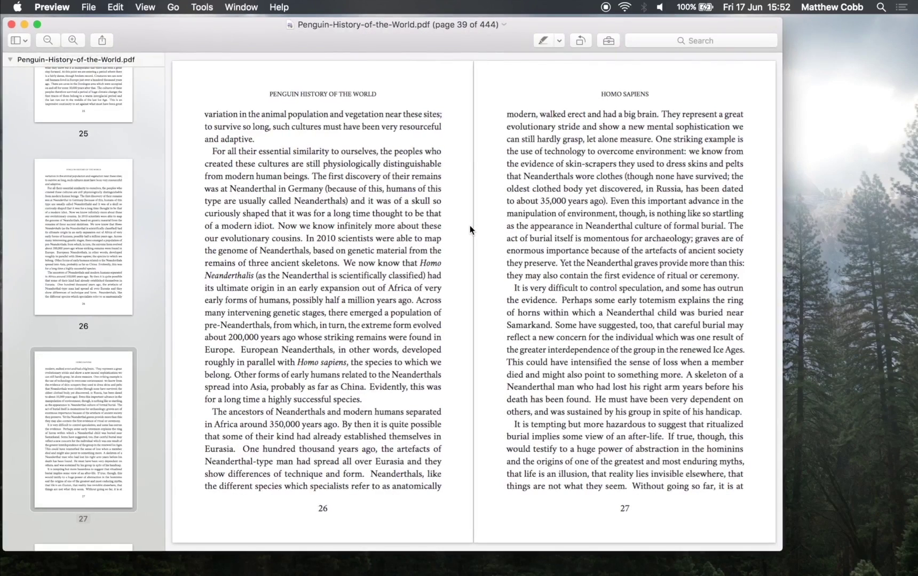
# Jump to the cover of the typeset PDF and page through to pages 14–15.
pyautogui.scroll(15, 87, 193)
pyautogui.scroll(10, 87, 193)
pyautogui.click(87, 193)
pyautogui.scroll(-15, 387, 294)
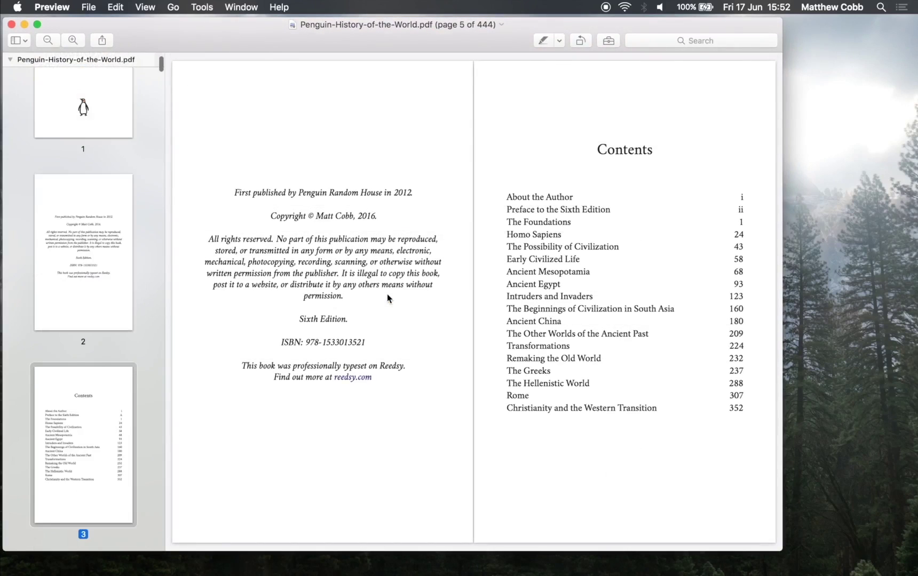
pyautogui.scroll(-3, 387, 293)
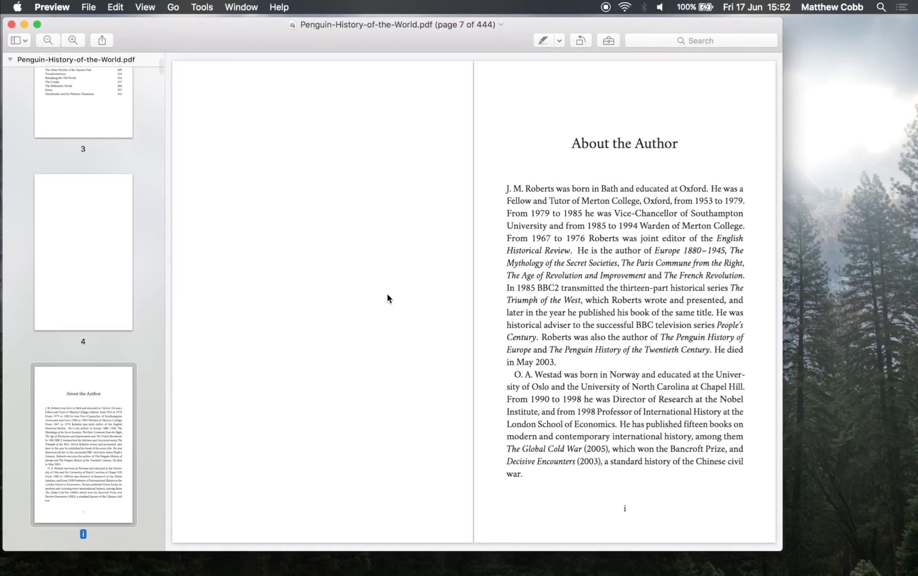
pyautogui.scroll(-6, 387, 294)
pyautogui.scroll(-6, 388, 293)
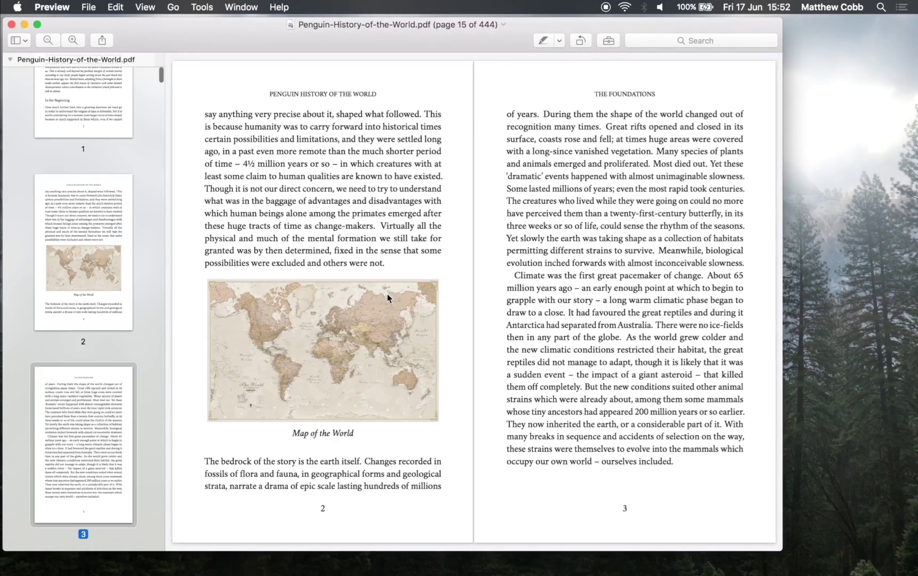
pyautogui.scroll(-3, 551, 276)
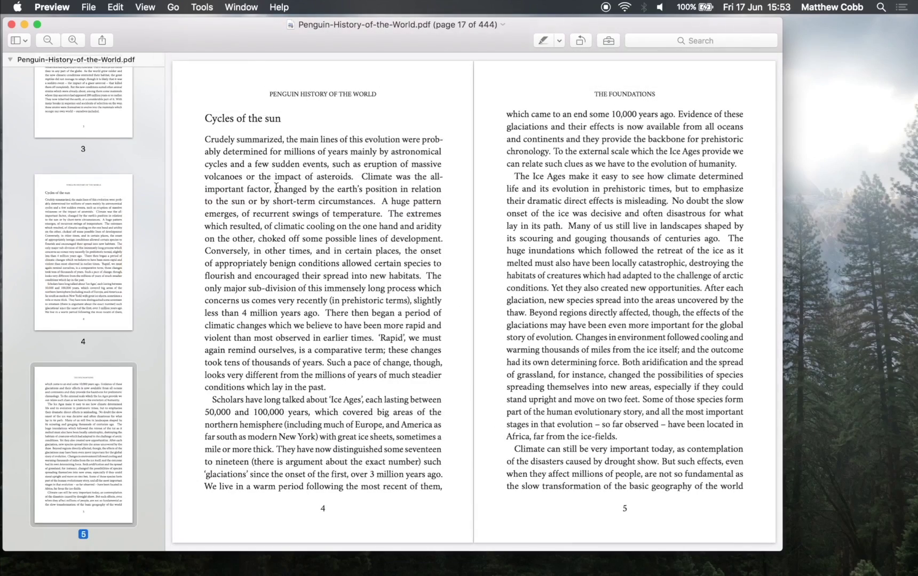
pyautogui.scroll(3, 276, 188)
pyautogui.scroll(-3, 318, 206)
pyautogui.scroll(-3, 414, 220)
pyautogui.scroll(-3, 414, 220)
pyautogui.scroll(-3, 414, 220)
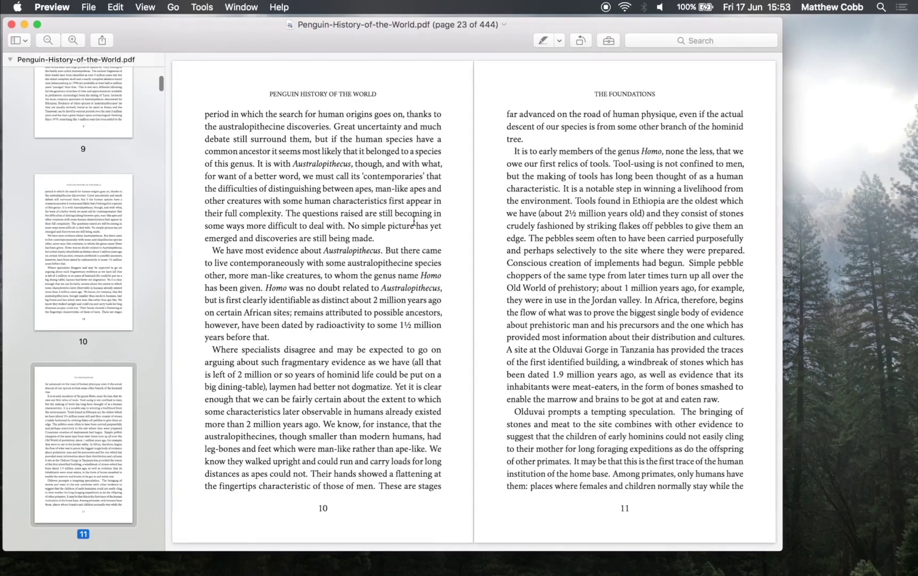
pyautogui.scroll(-3, 414, 221)
pyautogui.scroll(-3, 414, 220)
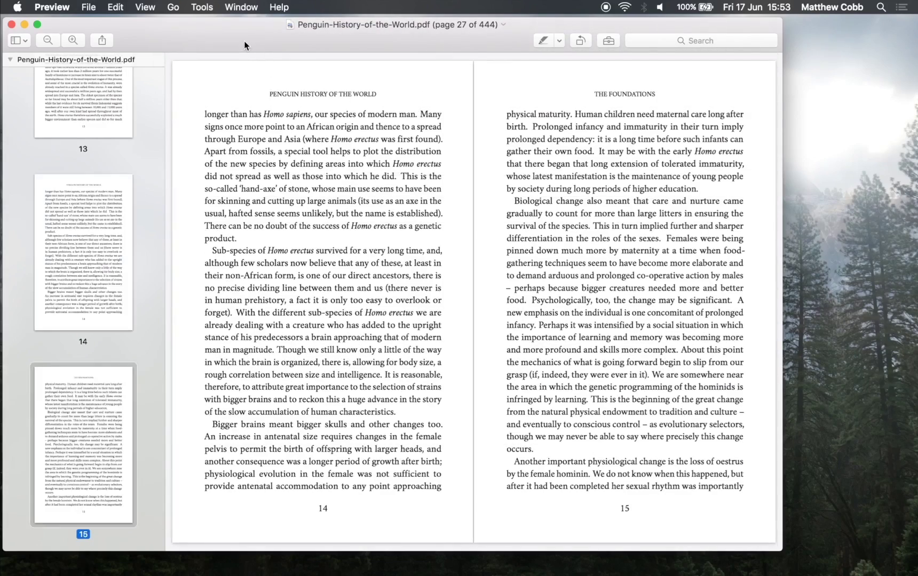
# Shift the Preview window aside and bring the Finder PDF folder window to the front.
pyautogui.moveTo(245, 42); pyautogui.dragTo(319, 56)
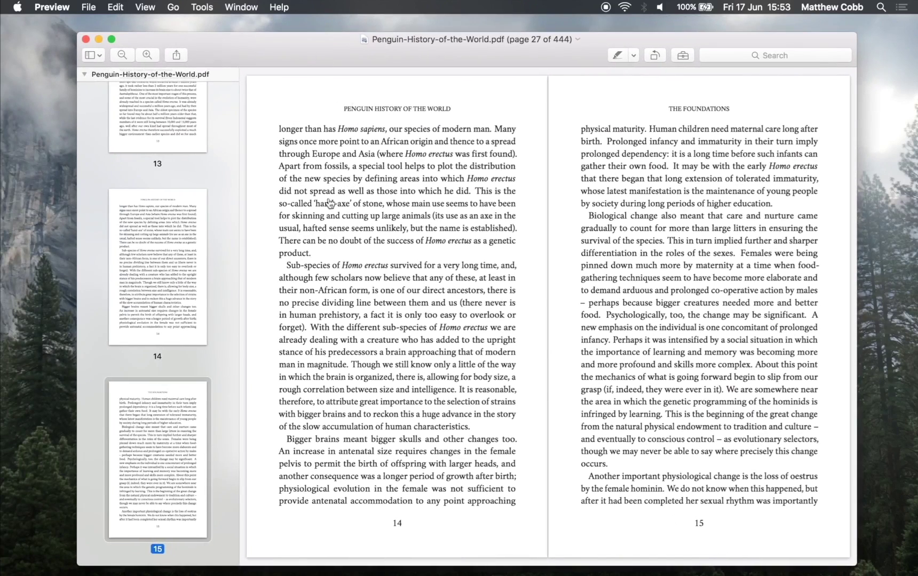
pyautogui.press('super+Tab')
pyautogui.click(318, 287)
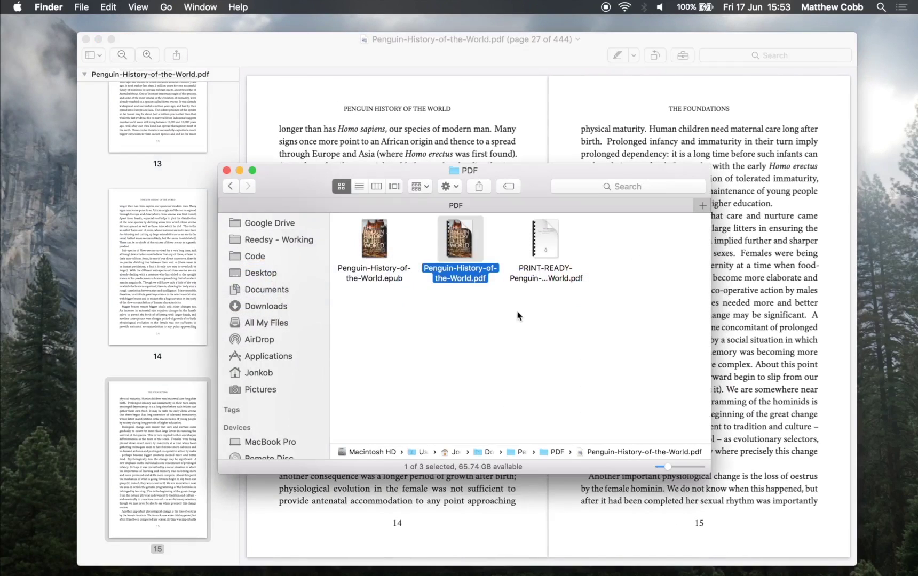